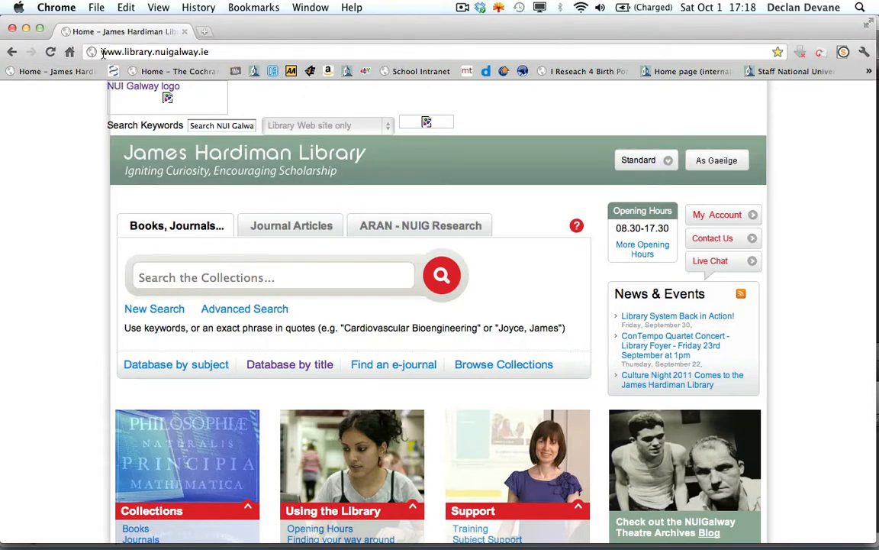
# - From the library home page, browse the databases by title under N and open Nursing@OVID
pyautogui.moveTo(100, 54); pyautogui.dragTo(219, 55)
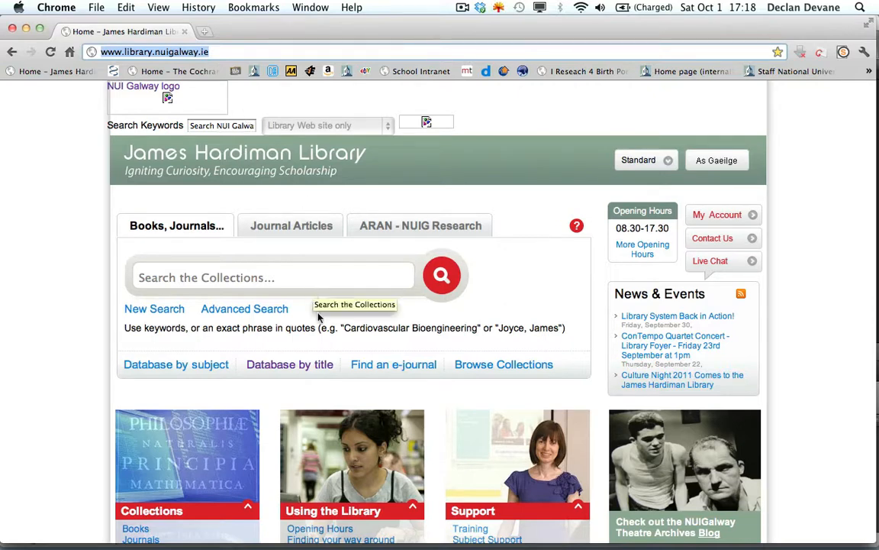
pyautogui.click(305, 368)
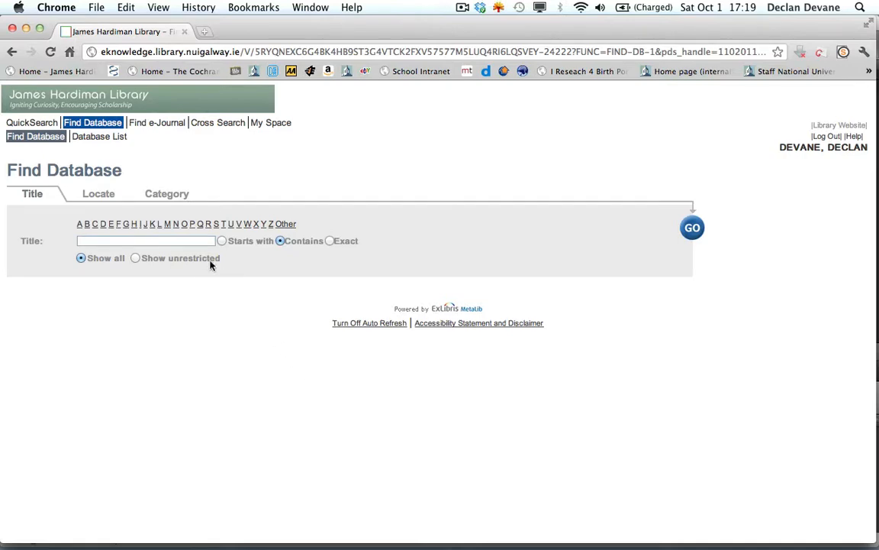
pyautogui.click(176, 223)
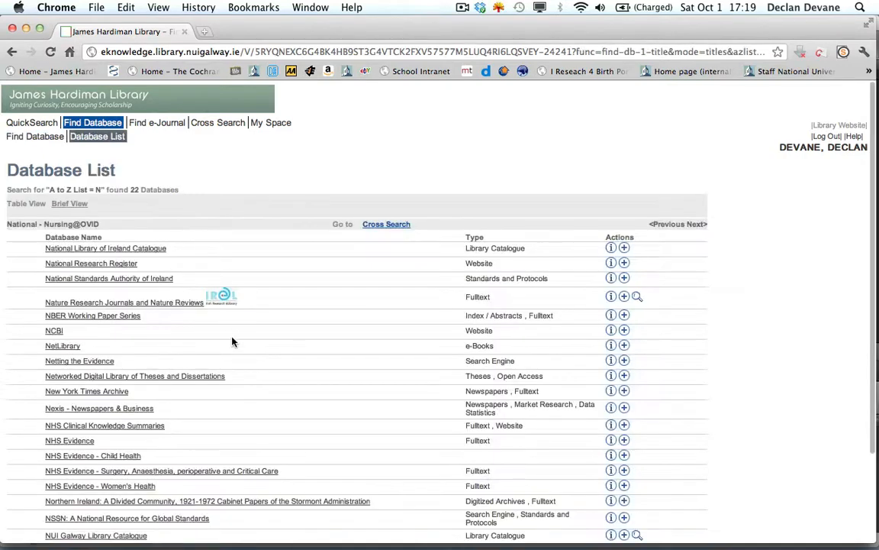
pyautogui.scroll(-3, 232, 343)
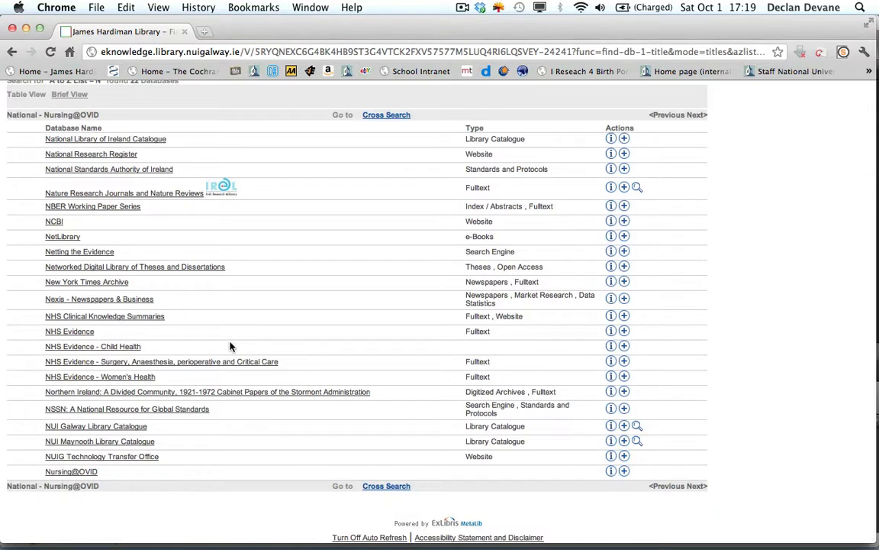
pyautogui.click(71, 472)
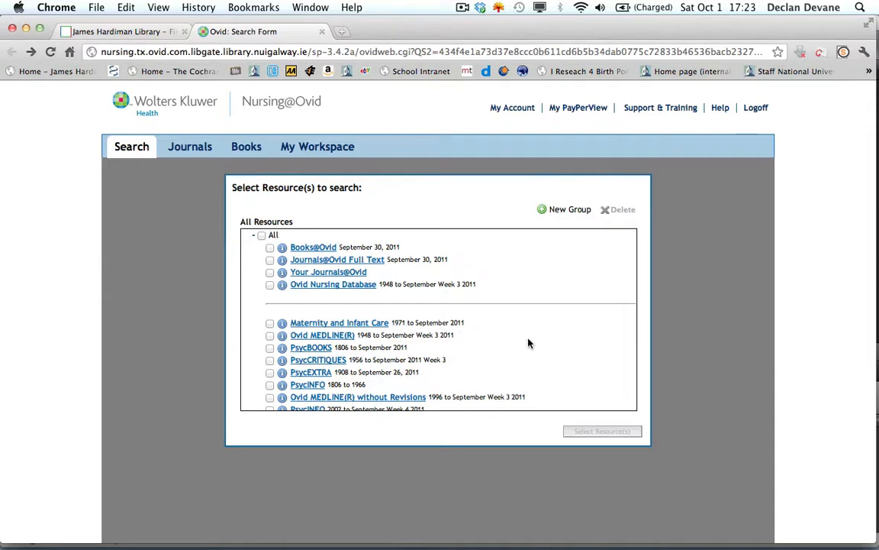
# - Choose Books@Ovid, Journals@Ovid Full Text, Your Journals@Ovid and Ovid Nursing Database as the resources to search
pyautogui.click(269, 249)
pyautogui.click(270, 273)
pyautogui.click(269, 285)
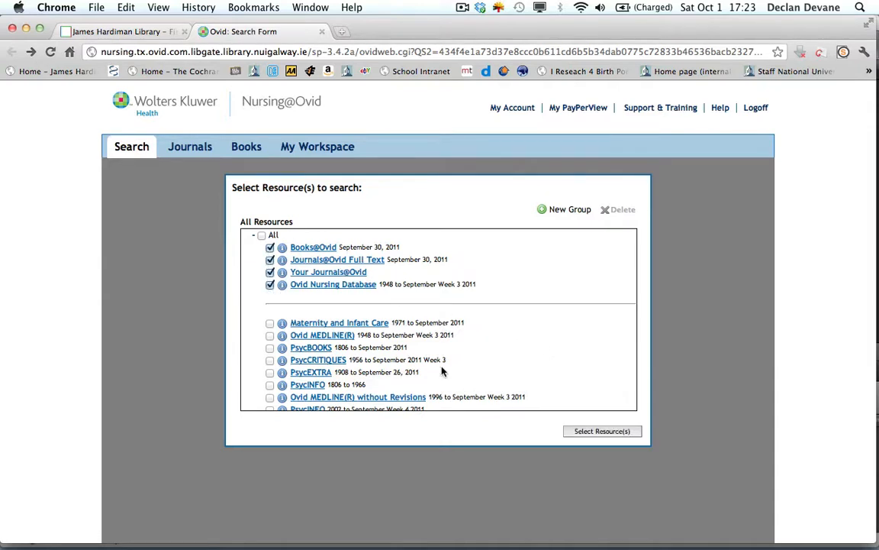
pyautogui.click(592, 432)
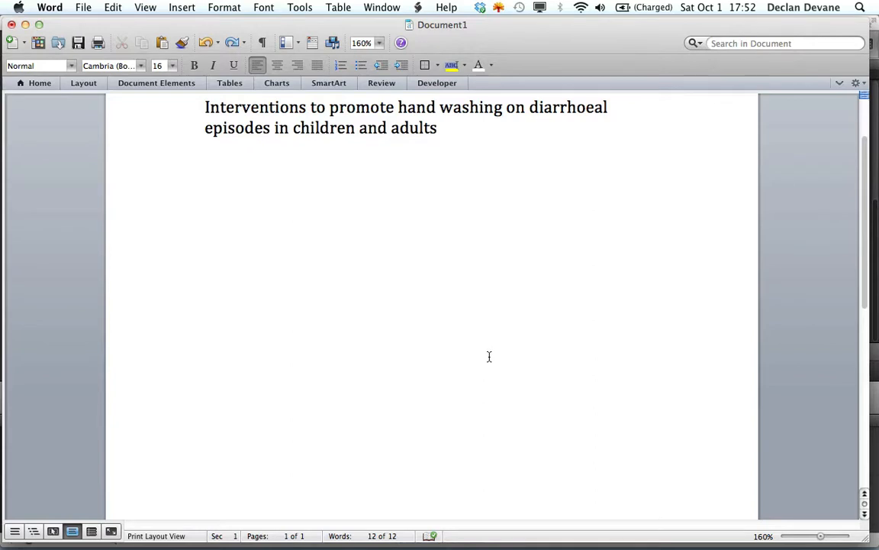
# - Paste the list of search terms, from Handwashing to Hand cleansing, beneath the review title in the Word document
pyautogui.write('Handwashing Handwash Diarrhoea Hand hygiene Hand sterility Hand disinfectant Hand disinfection Hand cleaning Hand cleansing')
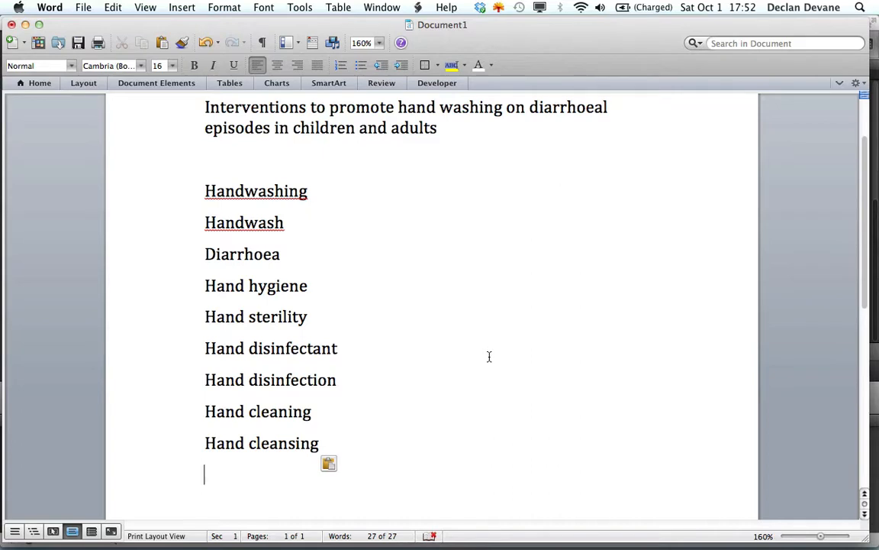
# - Compare the related term pairs in the list: the handwash, hand disinfect and hand clean variants
pyautogui.click(286, 223)
pyautogui.moveTo(286, 222); pyautogui.dragTo(192, 195)
pyautogui.click(341, 384)
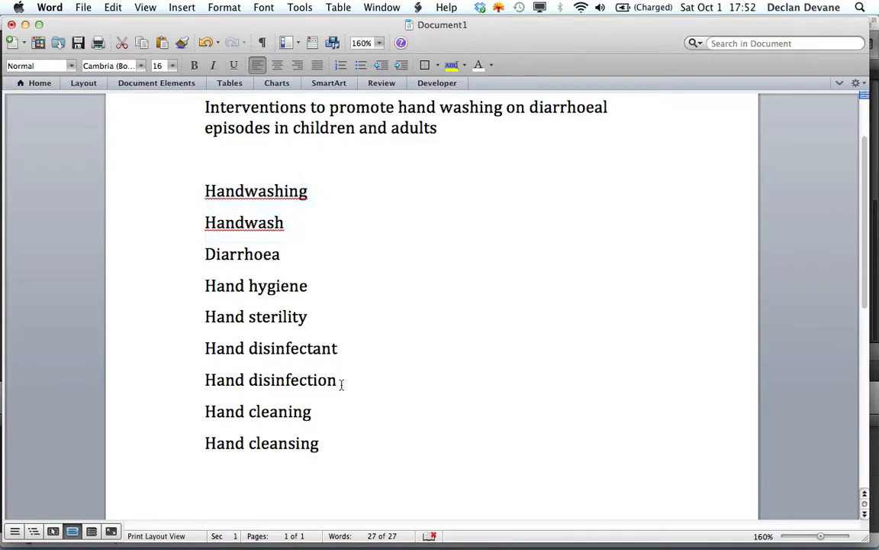
pyautogui.moveTo(314, 385); pyautogui.dragTo(226, 362)
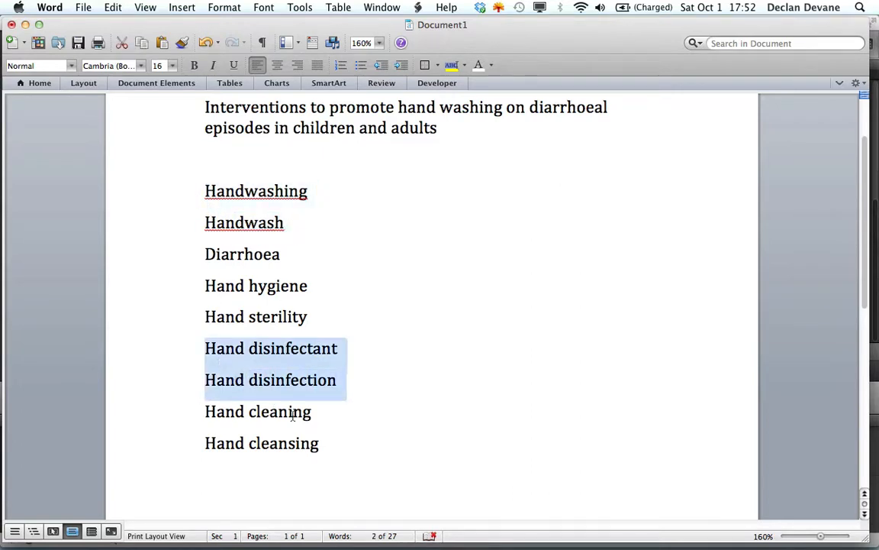
pyautogui.click(324, 450)
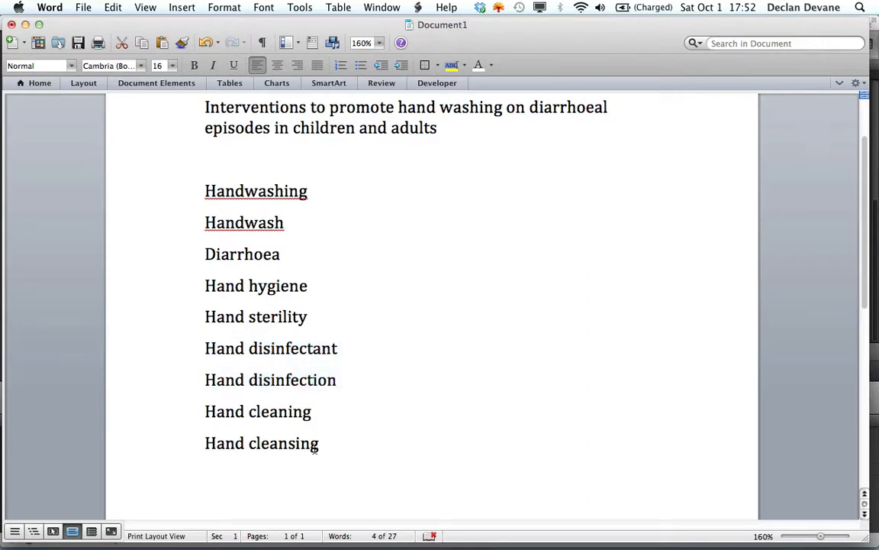
pyautogui.keyDown('shift'); pyautogui.click(206, 413); pyautogui.keyUp('shift')
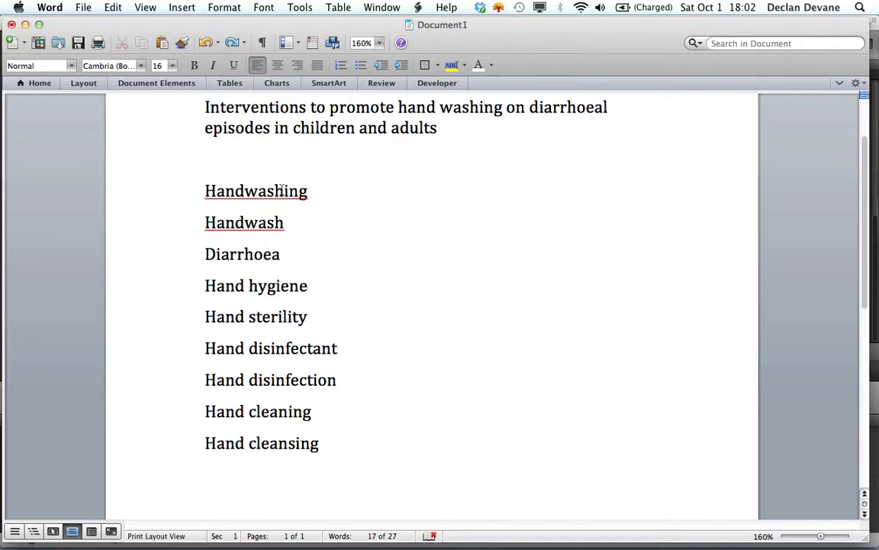
# - Combine Handwashing and Handwash into the single truncated term Handwash* and remove the extra line
pyautogui.click(281, 219)
pyautogui.write('*')
pyautogui.moveTo(284, 191); pyautogui.dragTo(306, 192)
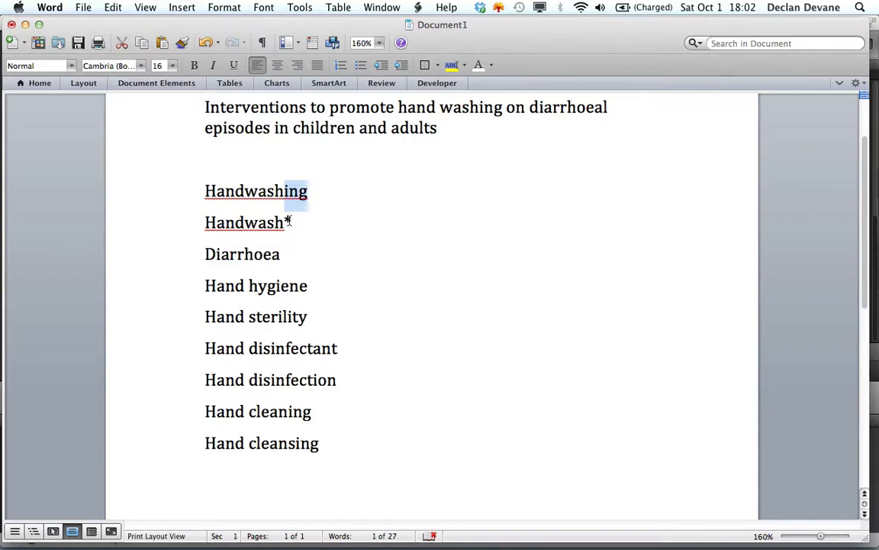
pyautogui.click(181, 190)
pyautogui.press('BackSpace')
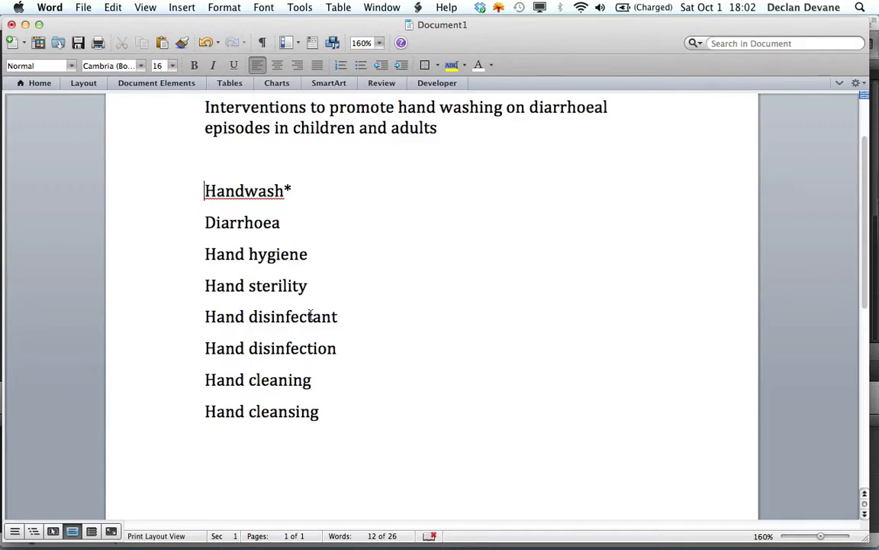
# - Combine Hand disinfectant and Hand disinfection into the single truncated term Hand disinfect*
pyautogui.click(312, 316)
pyautogui.write('*')
pyautogui.moveTo(339, 348); pyautogui.dragTo(328, 321)
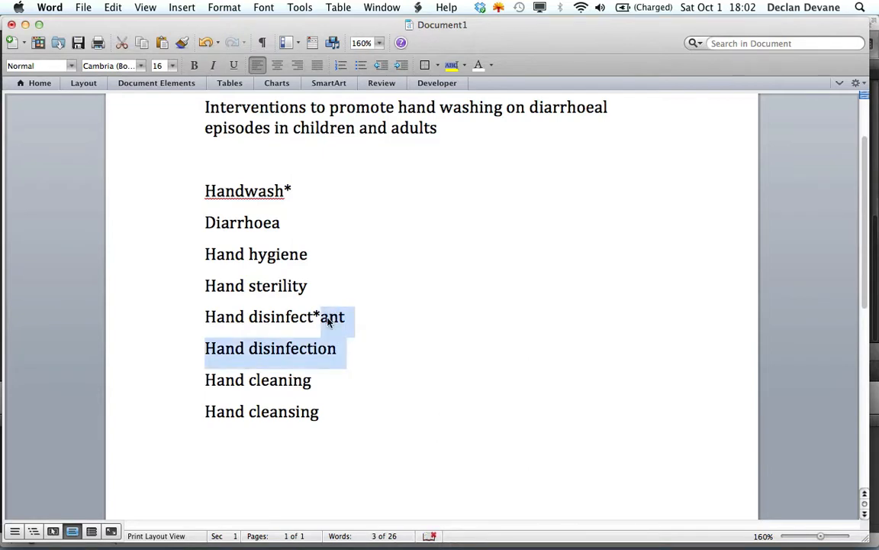
pyautogui.press('BackSpace')
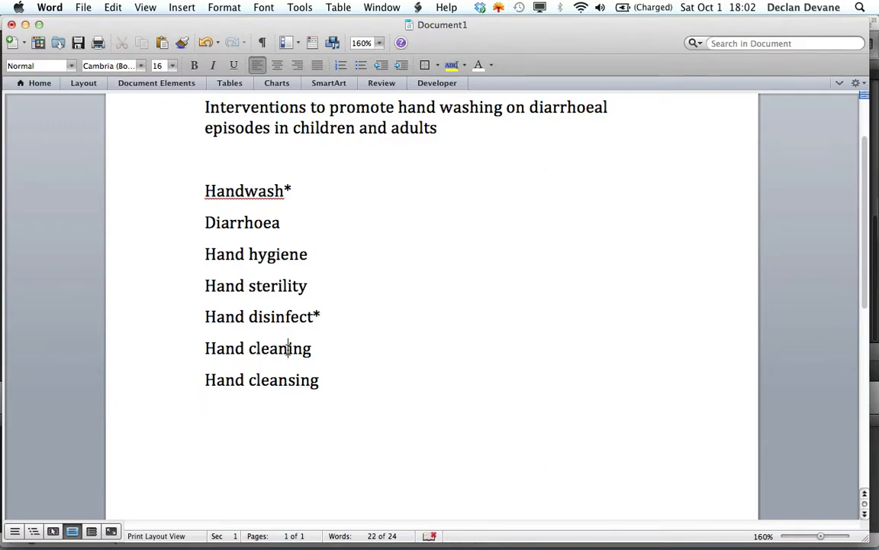
# - Combine Hand cleaning and Hand cleansing into the single truncated term Hand clean*
pyautogui.click(288, 349)
pyautogui.write('*')
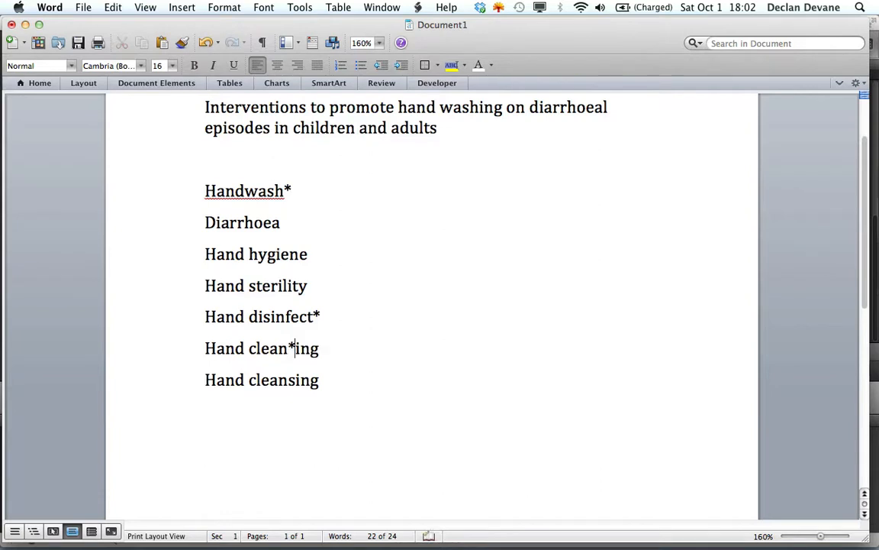
pyautogui.click(320, 348)
pyautogui.press('BackSpace')
pyautogui.press('BackSpace')
pyautogui.press('BackSpace')
pyautogui.moveTo(320, 380); pyautogui.dragTo(206, 379)
pyautogui.press('BackSpace')
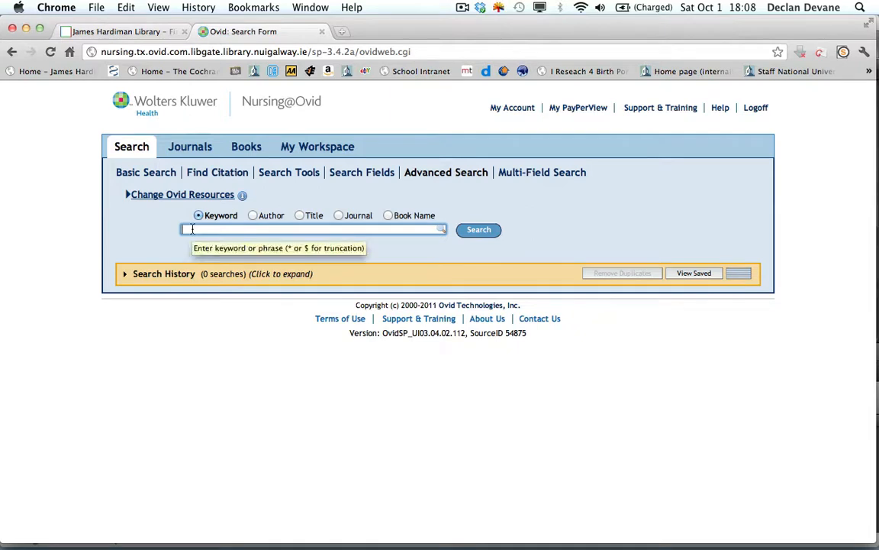
# - Run a keyword search for Handwash* in the Ovid advanced search in Chrome
pyautogui.write('Handwash*')
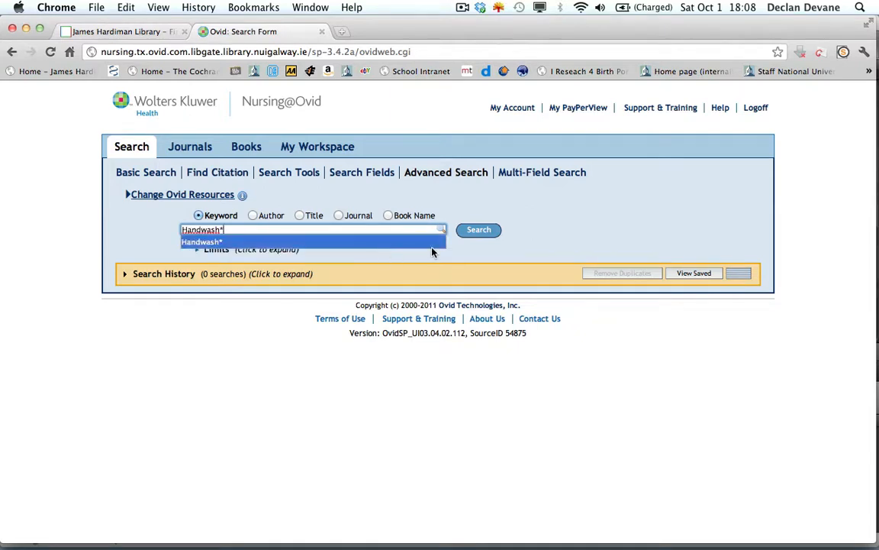
pyautogui.click(476, 236)
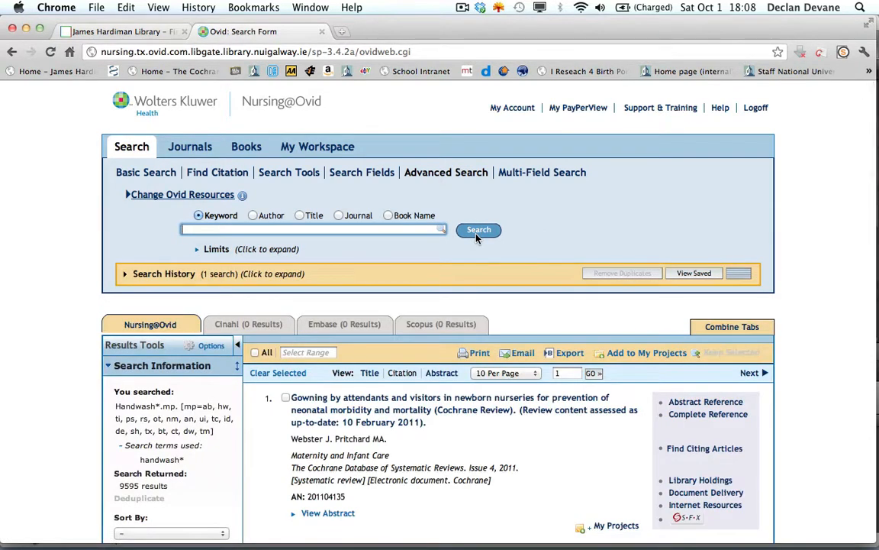
# - Look through the first page of Handwash* search results and return to the start of the list
pyautogui.scroll(-1, 477, 238)
pyautogui.scroll(-3, 477, 239)
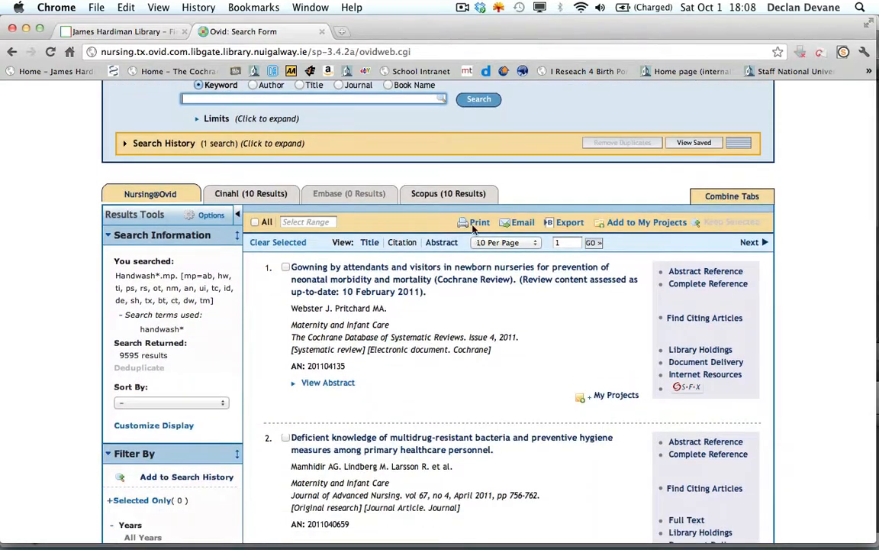
pyautogui.scroll(-15, 457, 393)
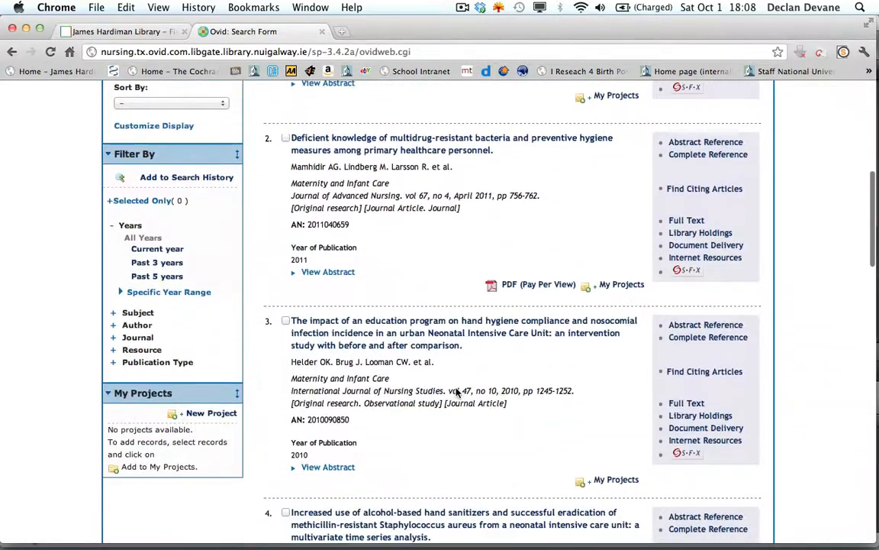
pyautogui.scroll(-20, 457, 393)
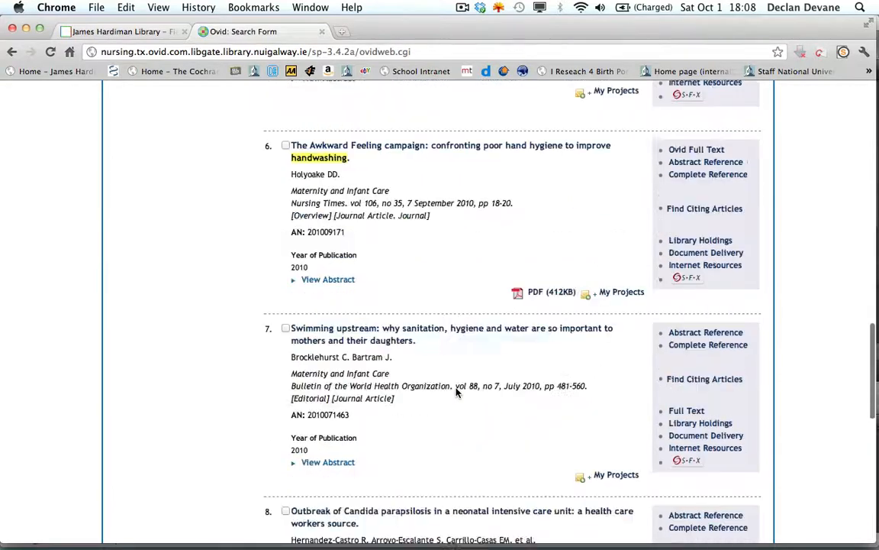
pyautogui.scroll(-10, 456, 394)
pyautogui.scroll(20, 456, 393)
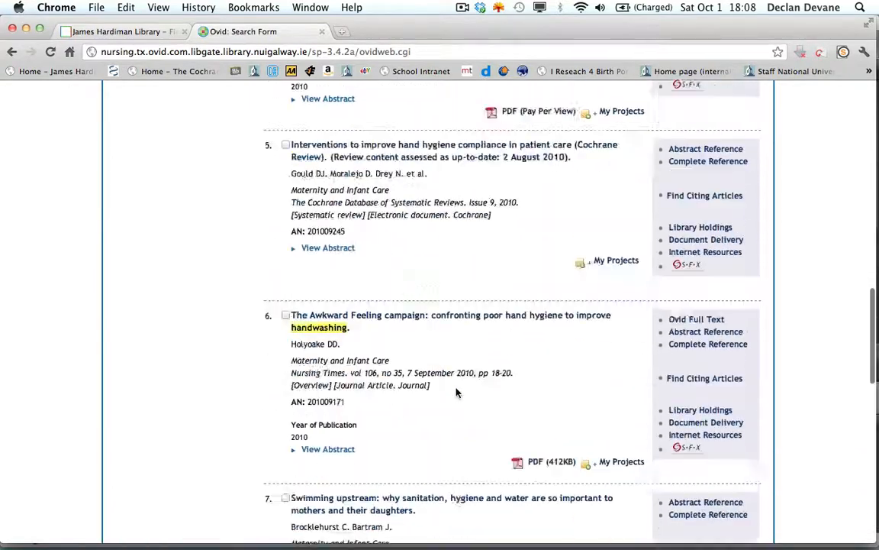
pyautogui.scroll(14, 456, 393)
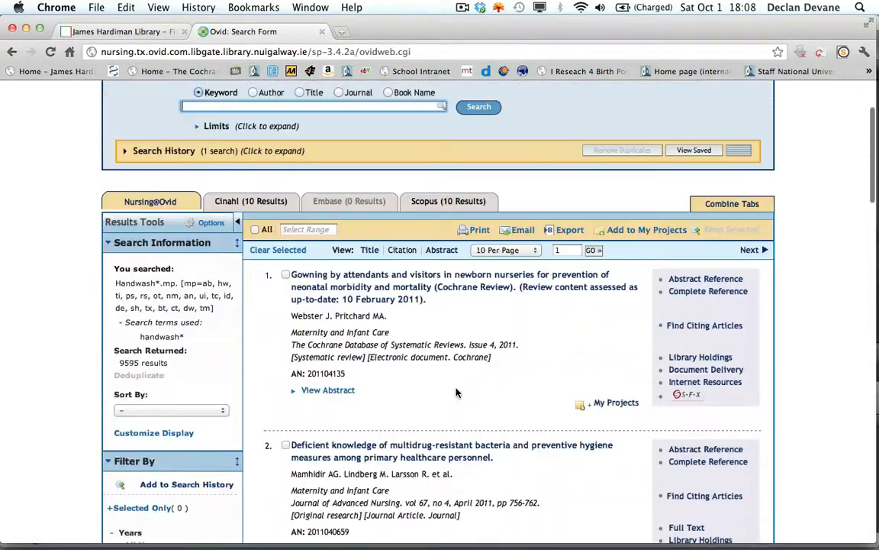
# - Check the results-per-page options without changing them, and expand the search history
pyautogui.click(535, 254)
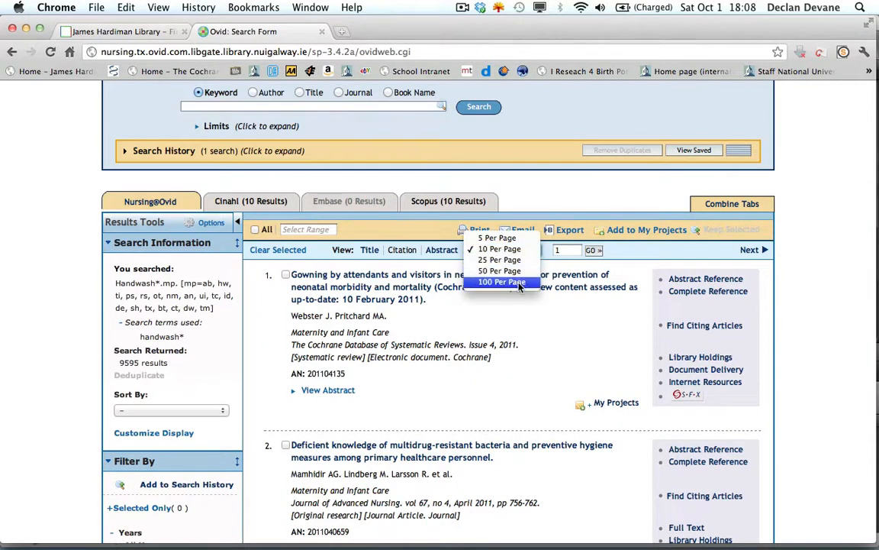
pyautogui.click(620, 261)
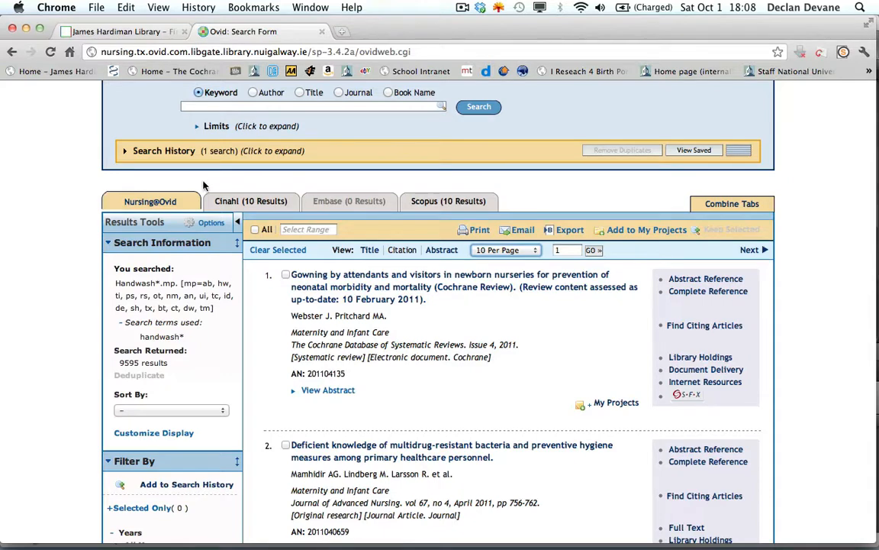
pyautogui.click(171, 153)
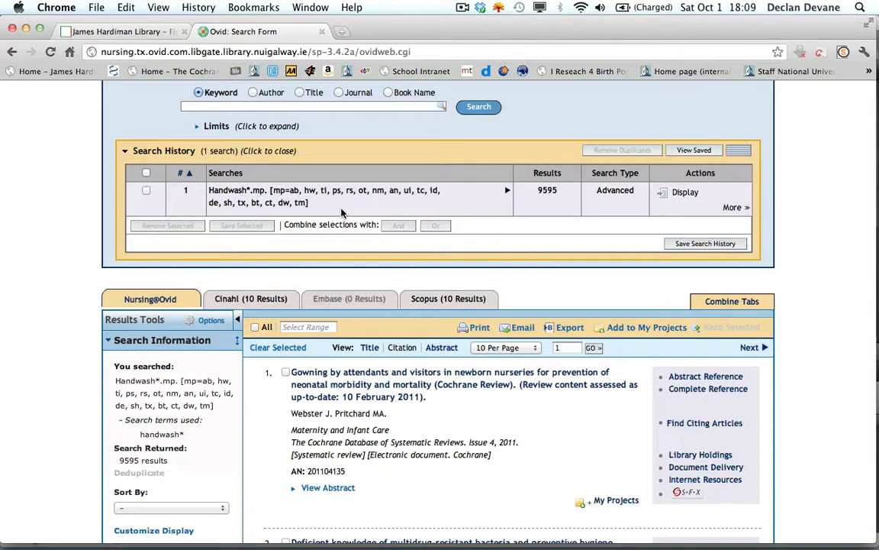
# - Take the term Diarrhoea from the Word list and run it as a keyword search in Ovid in Chrome
pyautogui.press('super+Tab')
pyautogui.press('super+Tab')
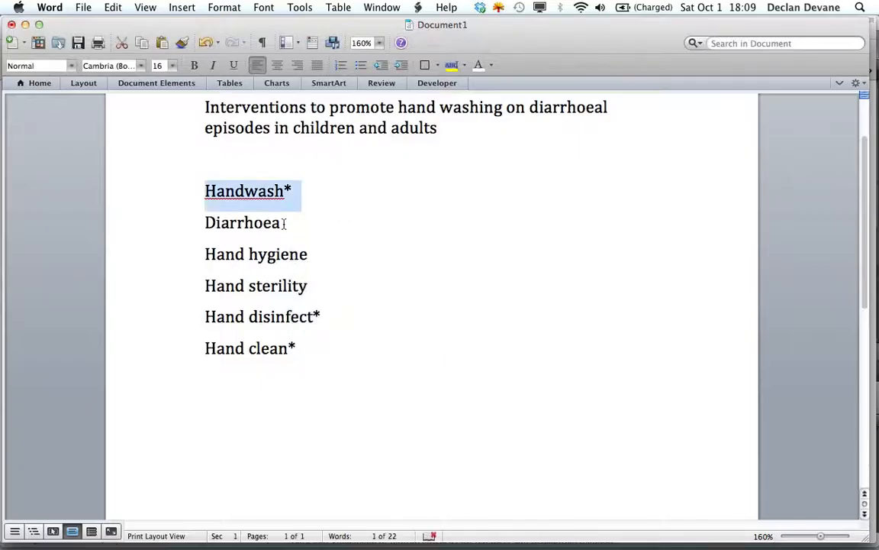
pyautogui.moveTo(281, 222); pyautogui.dragTo(189, 205)
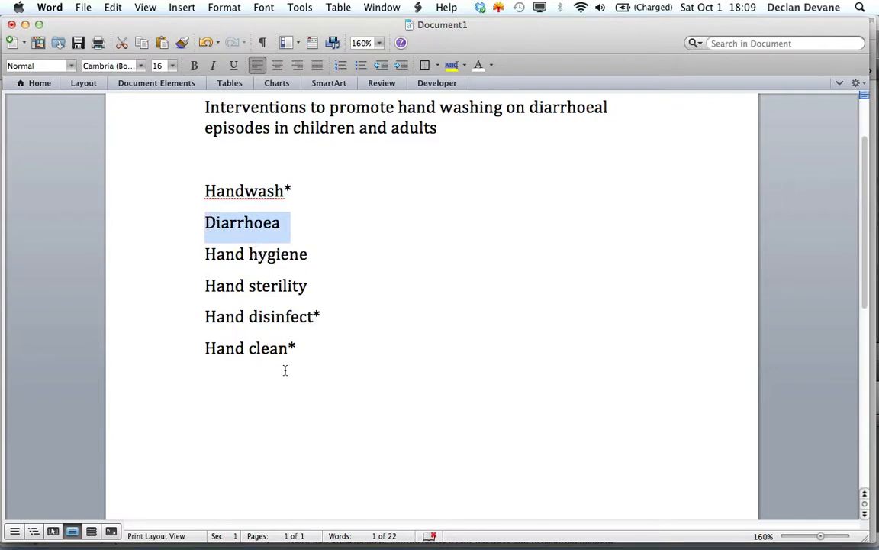
pyautogui.press('super+Tab')
pyautogui.press('super+Tab')
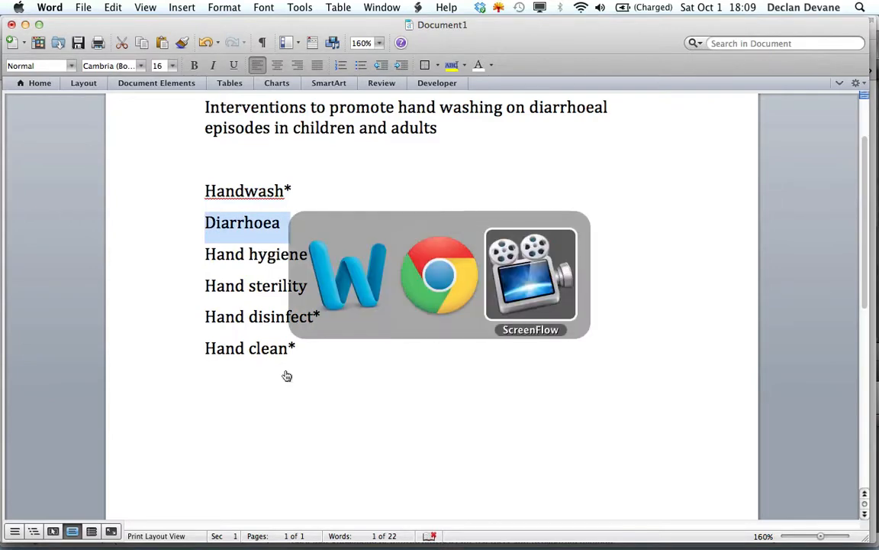
pyautogui.press('super+shift+Tab')
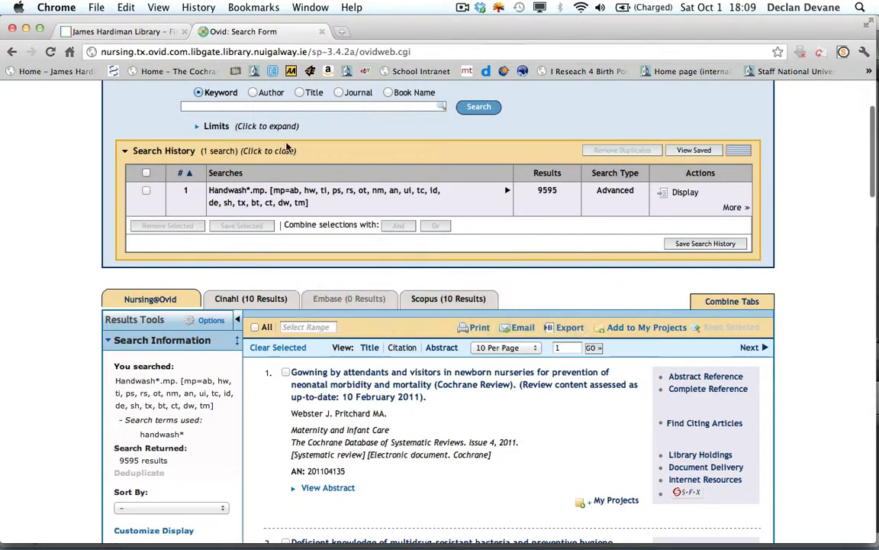
pyautogui.click(232, 105)
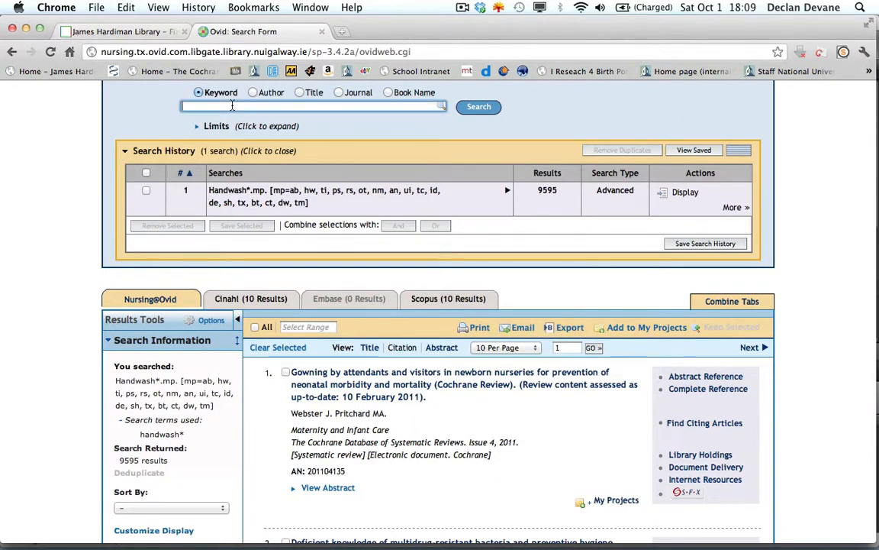
pyautogui.write('Diarrhoea')
pyautogui.click(479, 108)
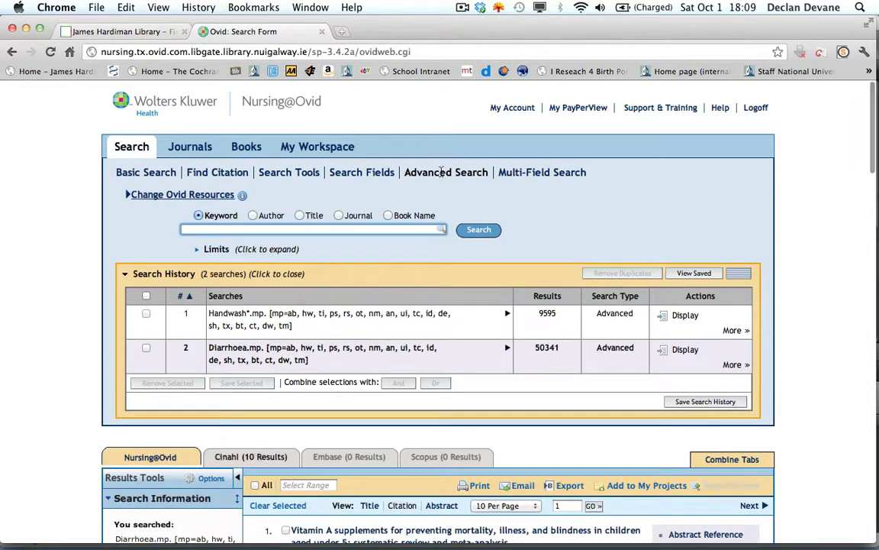
# - Copy the term Hand hygiene from the Word list and run it as a keyword search in Ovid in Chrome
pyautogui.press('super+Tab')
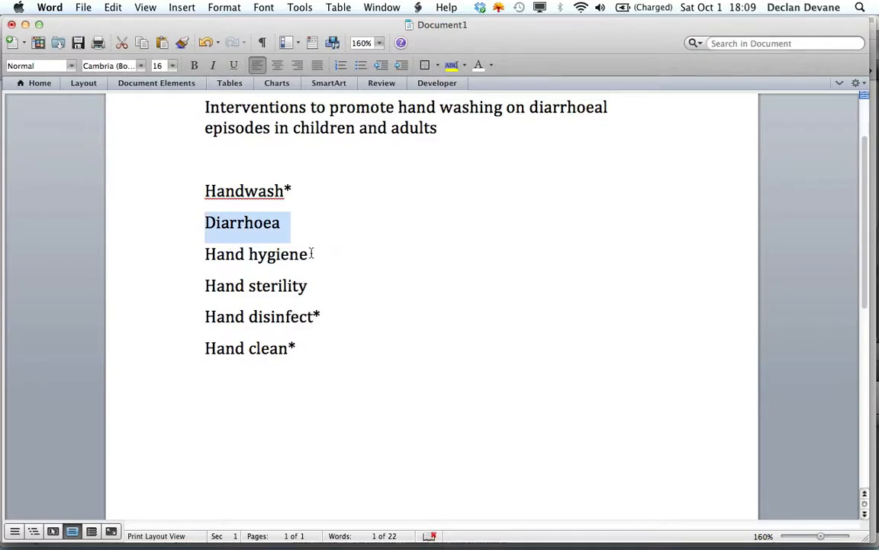
pyautogui.moveTo(311, 253); pyautogui.dragTo(203, 255)
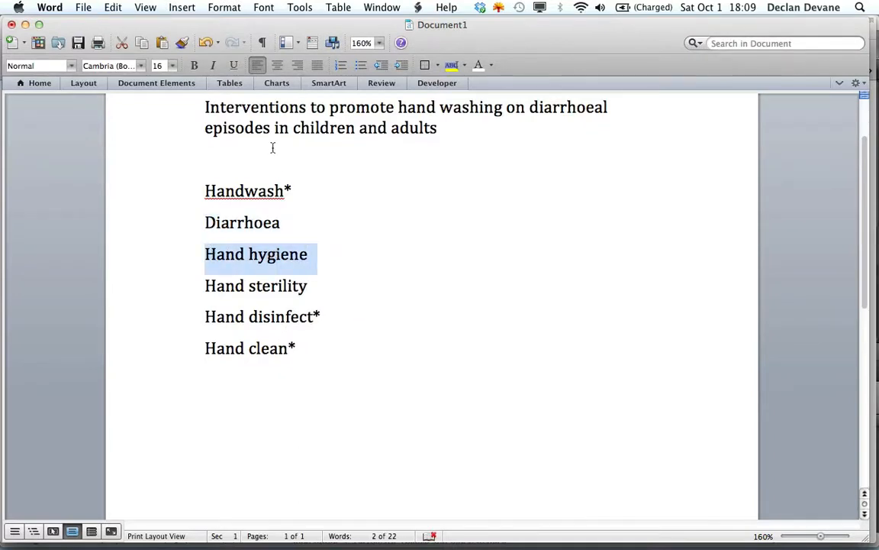
pyautogui.press('super+Tab')
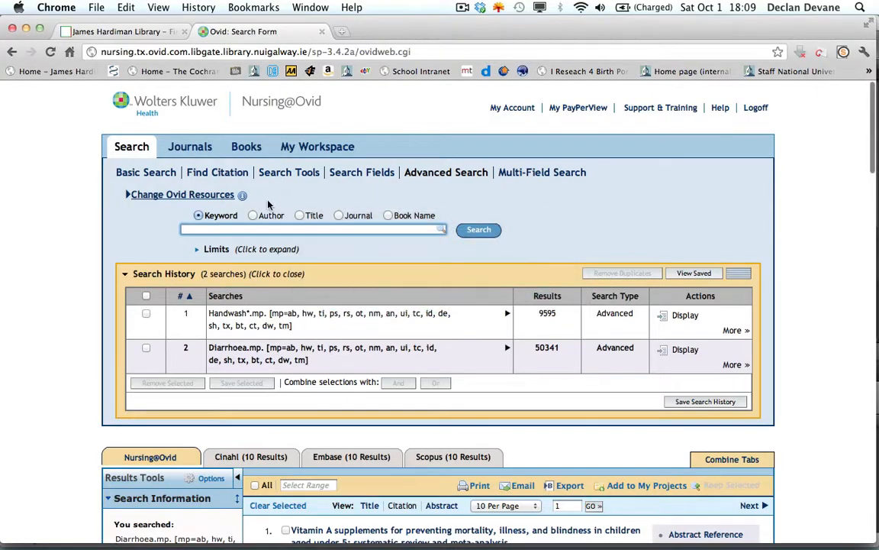
pyautogui.click(241, 228)
pyautogui.press('super+v')
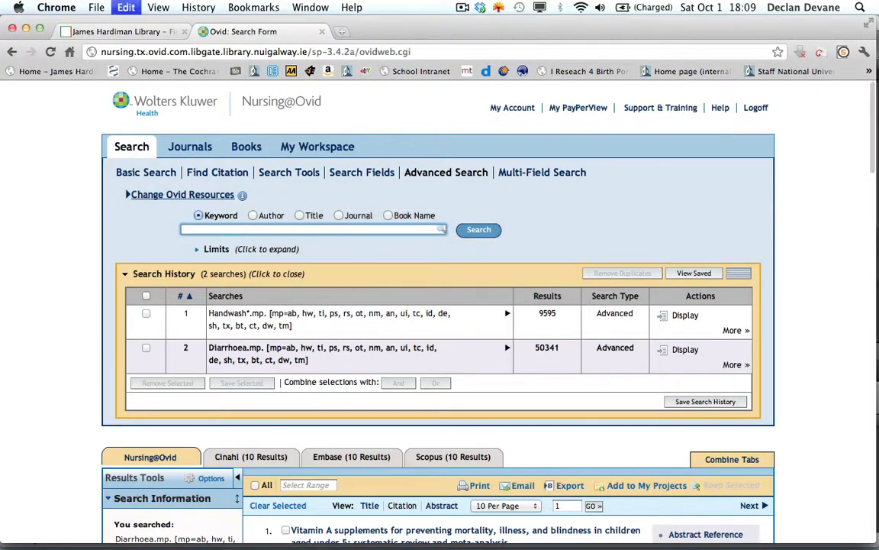
pyautogui.click(481, 229)
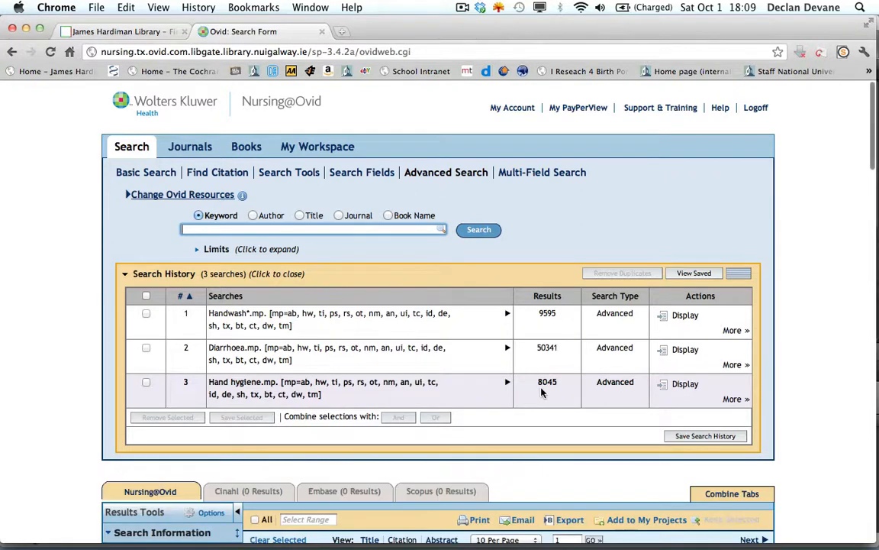
# - Copy Hand sterility from the Word list and run it as a keyword search in Ovid in Chrome
pyautogui.press('super+Tab')
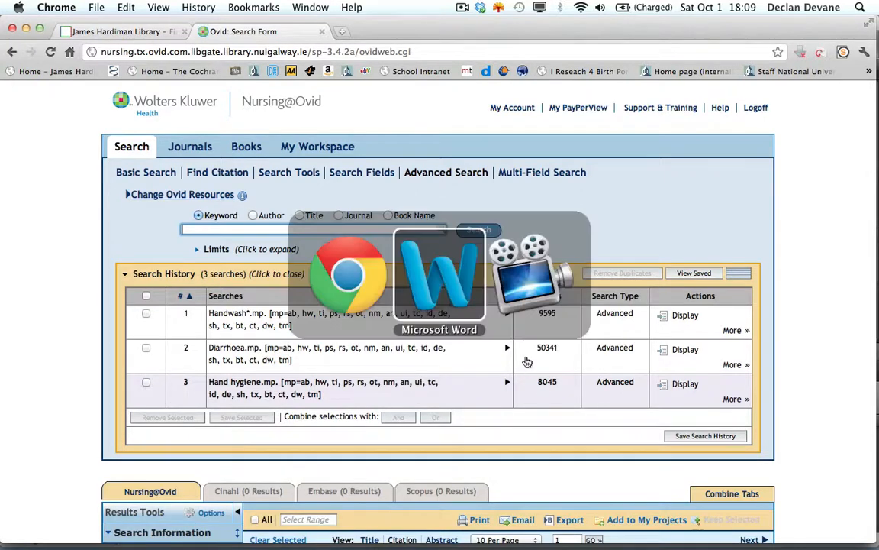
pyautogui.moveTo(315, 287); pyautogui.dragTo(213, 286)
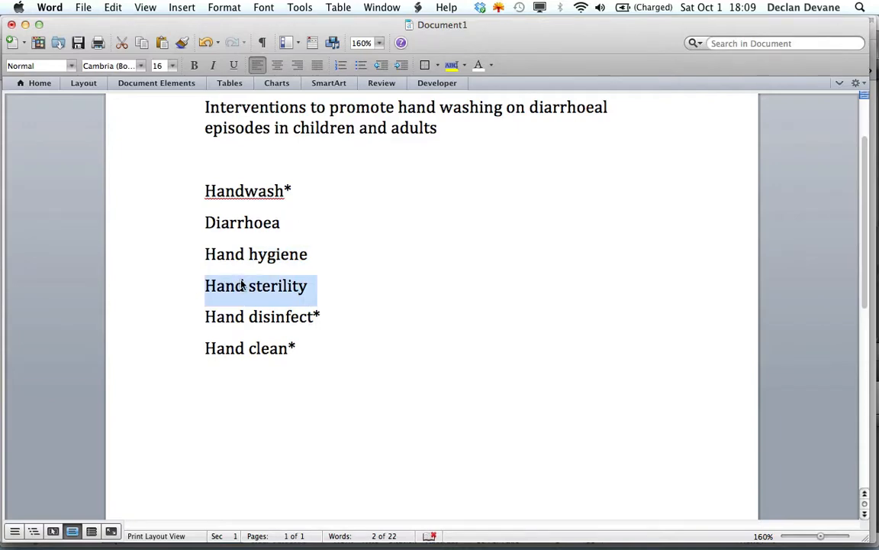
pyautogui.press('super+Tab')
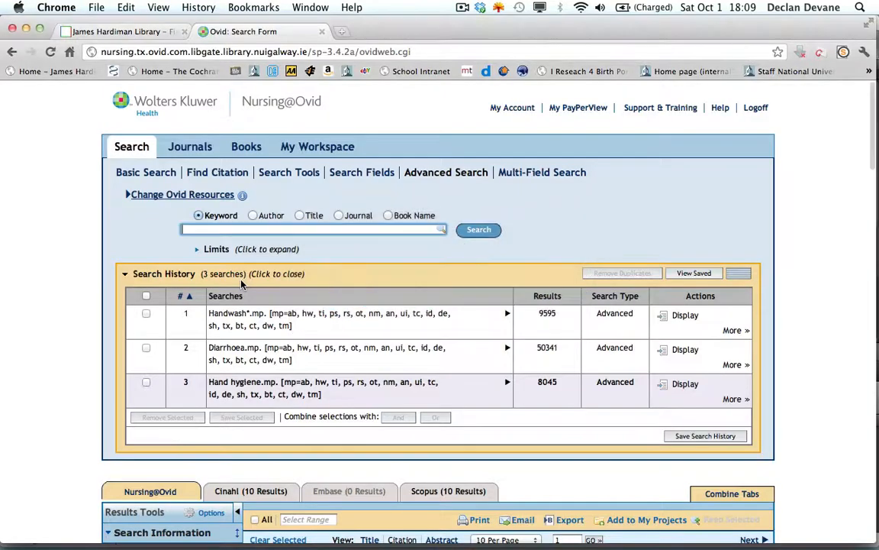
pyautogui.click(211, 227)
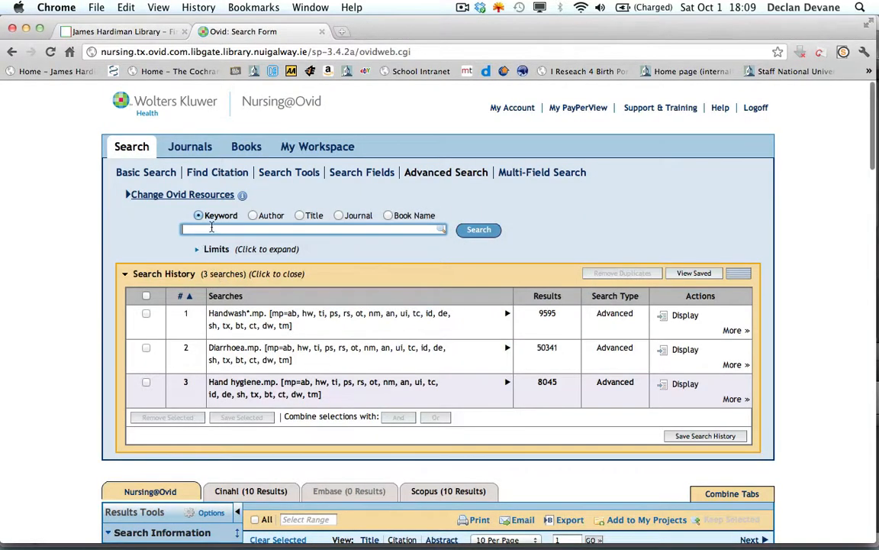
pyautogui.click(481, 236)
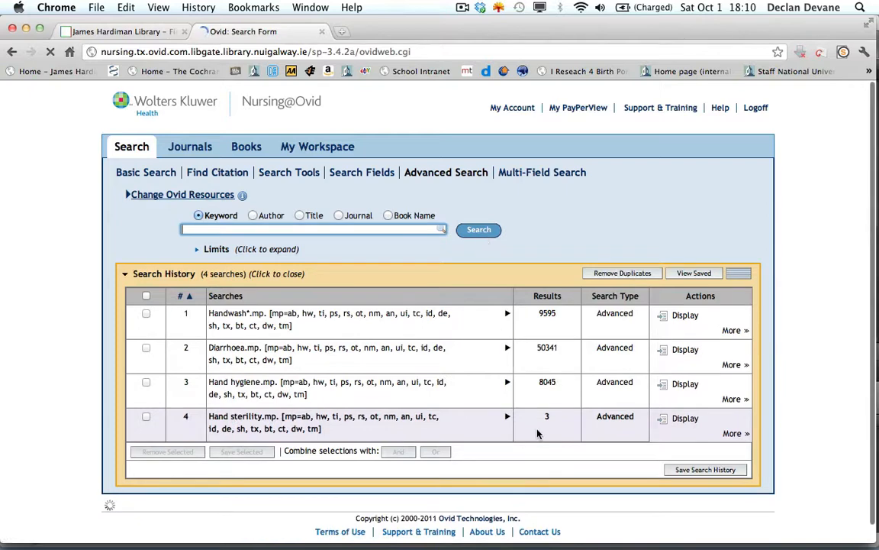
# - Copy the truncated term Hand disinfect* from the Word list and run it as a keyword search in Ovid in Chrome
pyautogui.press('super+Tab')
pyautogui.press('super+Tab')
pyautogui.press('super+Tab')
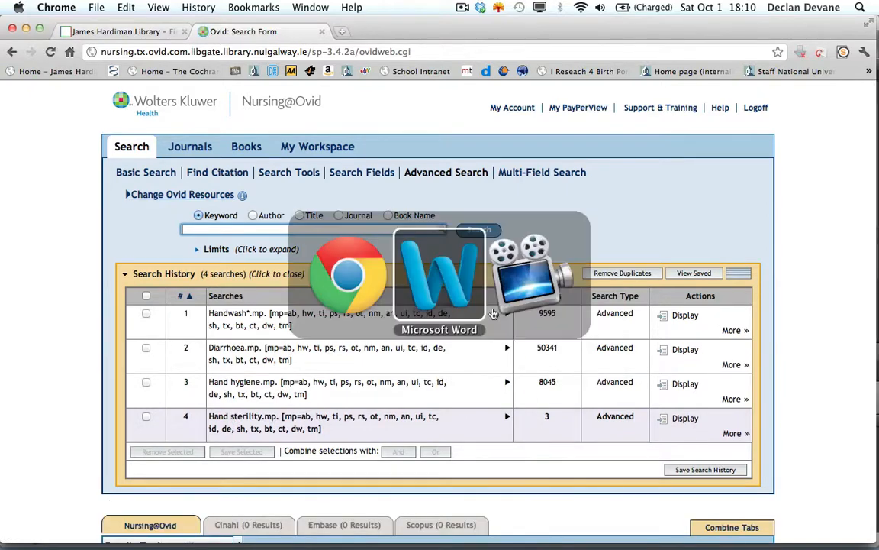
pyautogui.press('super+Tab')
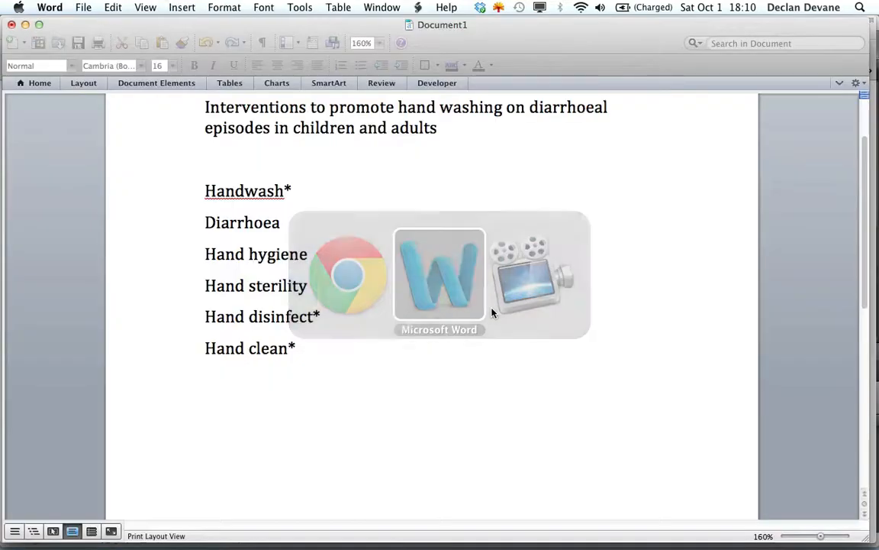
pyautogui.moveTo(319, 316); pyautogui.dragTo(228, 318)
pyautogui.press('super+c')
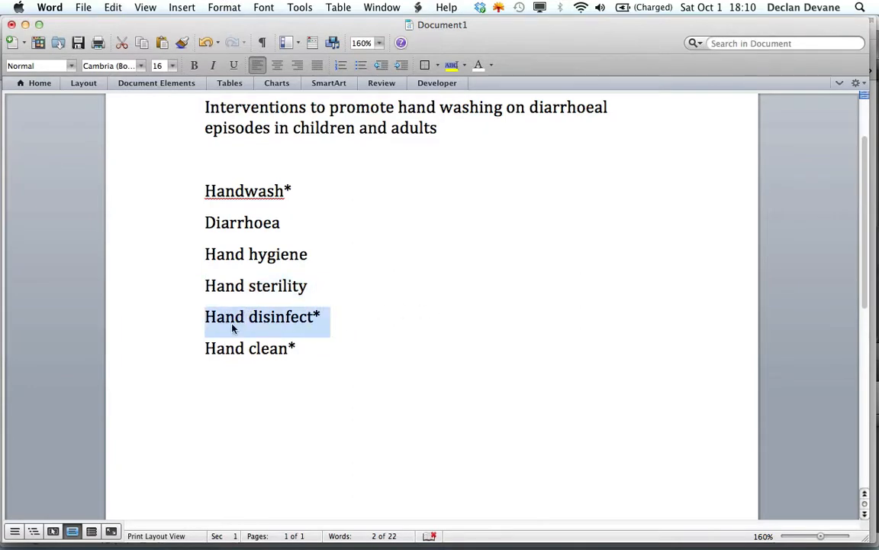
pyautogui.press('super+Tab')
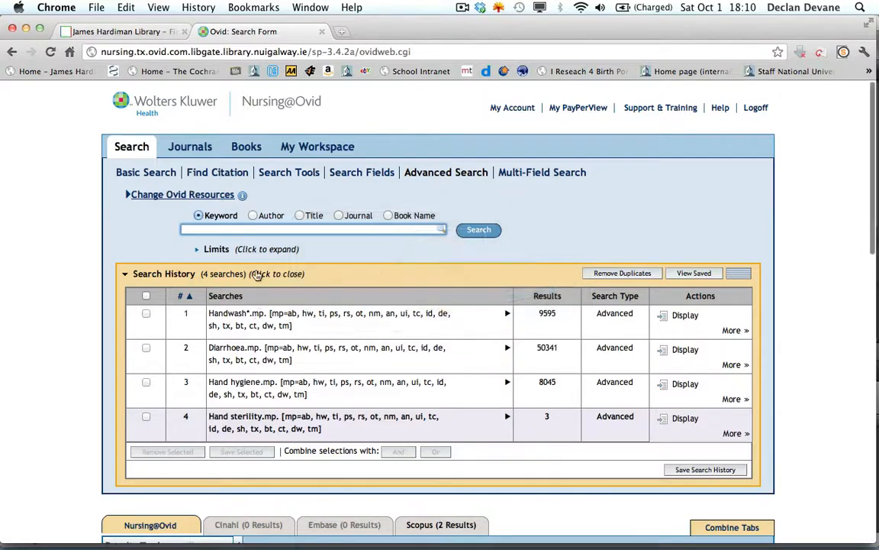
pyautogui.press('super+v')
pyautogui.click(478, 230)
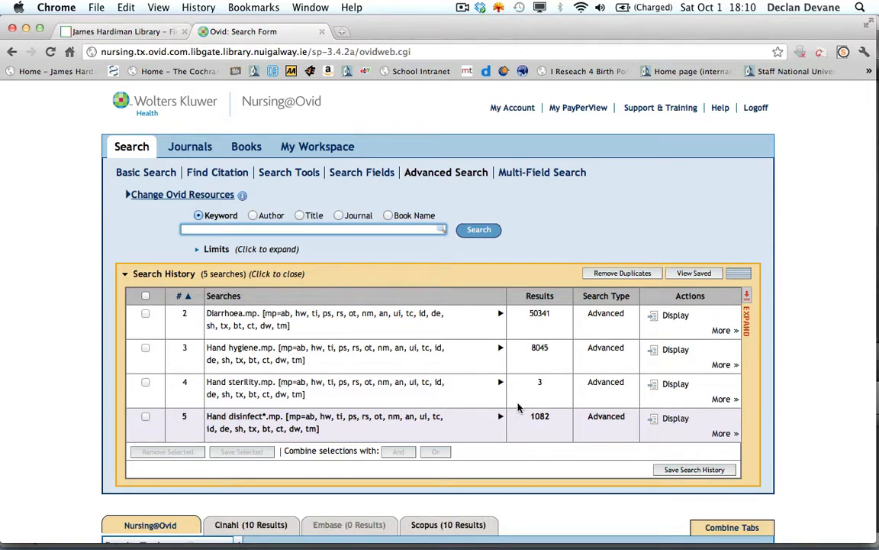
# - Copy the last term, Hand clean*, from the Word list and run it as a keyword search in Ovid in Chrome
pyautogui.press('super+Tab')
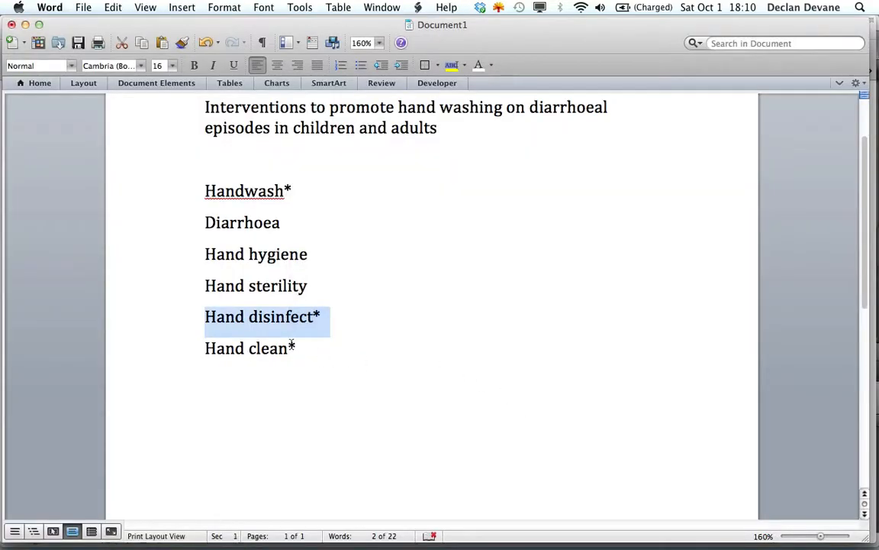
pyautogui.moveTo(291, 345); pyautogui.dragTo(220, 348)
pyautogui.press('super+c')
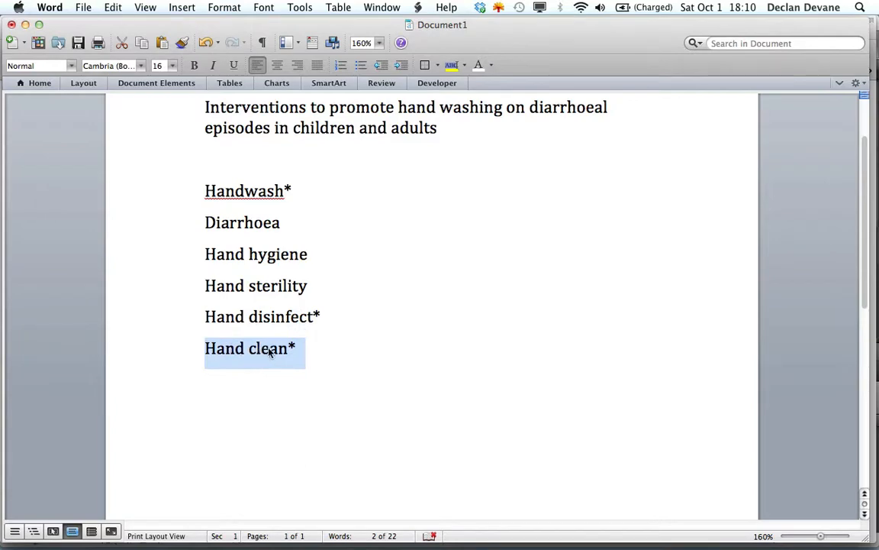
pyautogui.press('super+Tab')
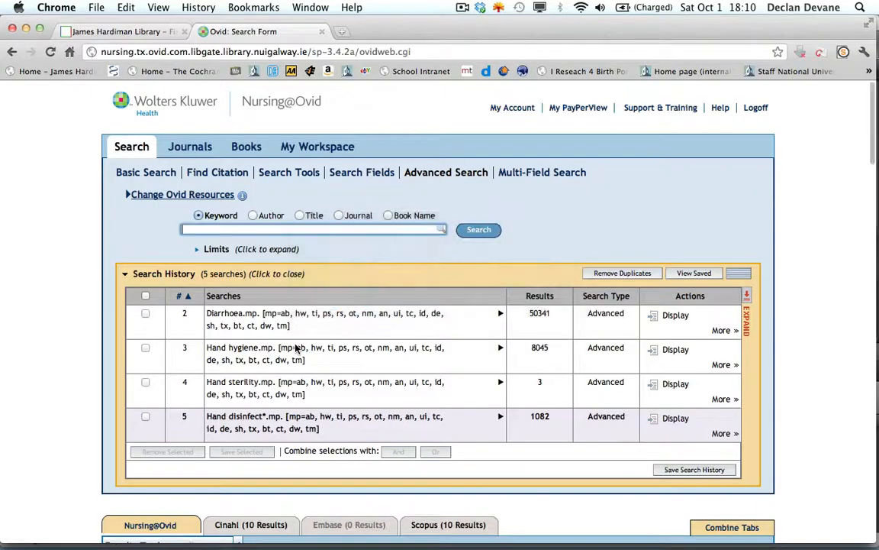
pyautogui.press('super+v')
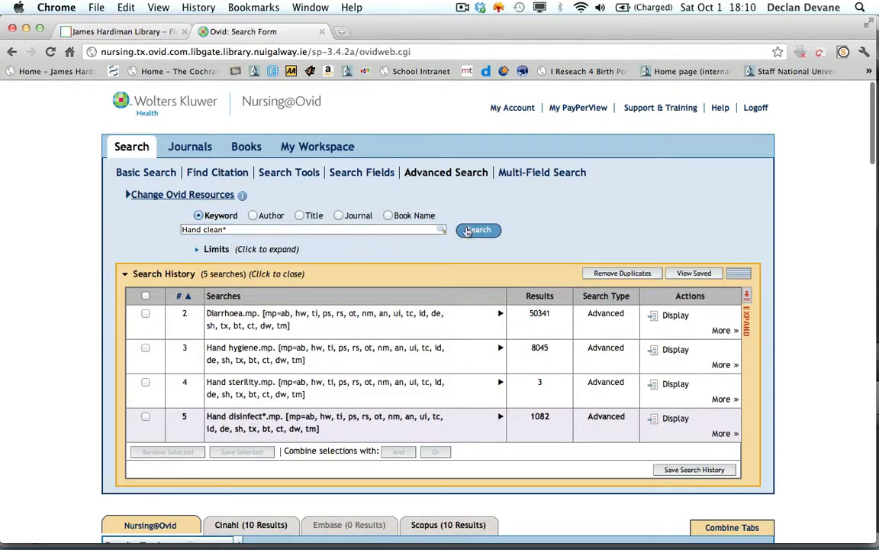
pyautogui.click(467, 231)
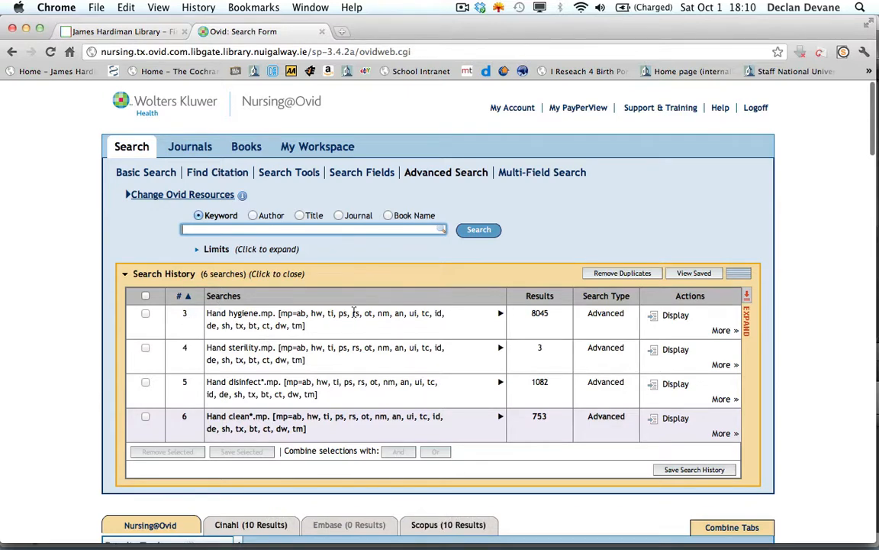
# - Expand the Ovid search history to show every search and review the full list
pyautogui.click(748, 303)
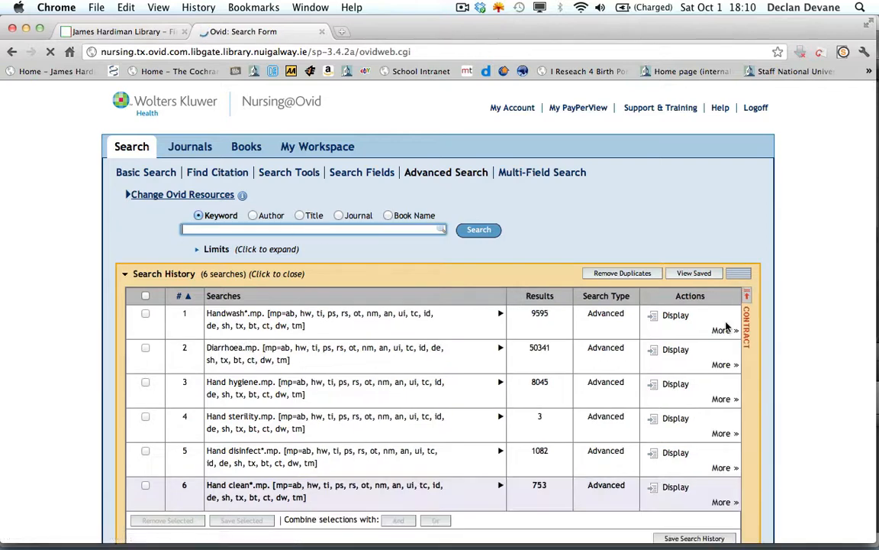
pyautogui.scroll(-3, 726, 326)
pyautogui.scroll(-1, 727, 327)
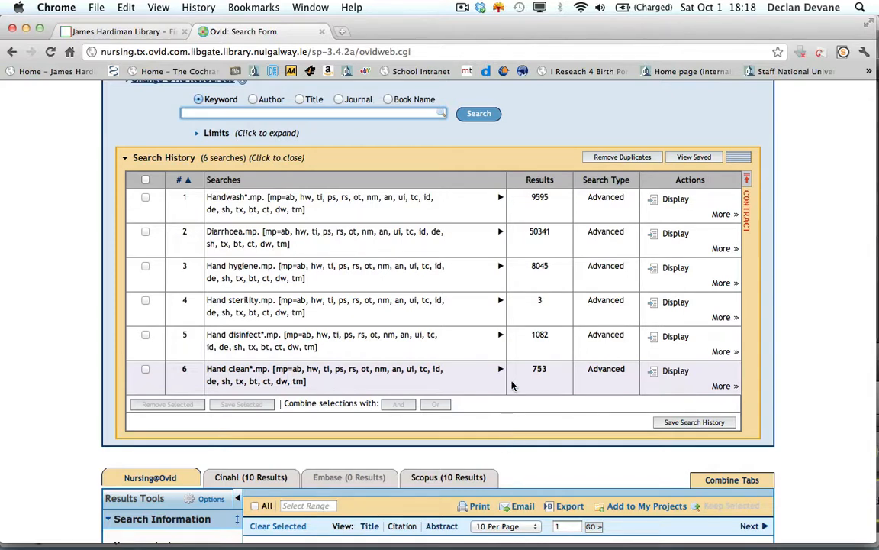
# - Switch to Word and turn the search terms from Handwash* to Hand clean* into a numbered list
pyautogui.press('super+Tab')
pyautogui.press('super+Tab')
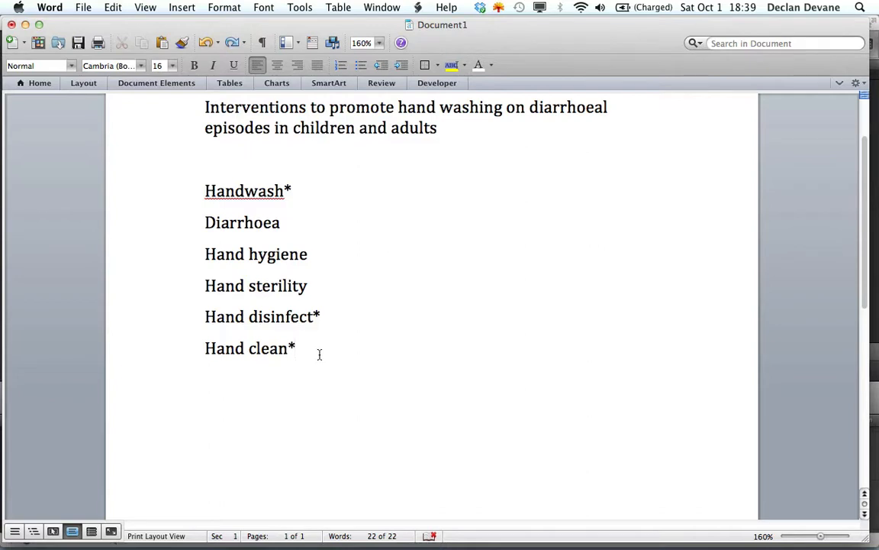
pyautogui.moveTo(191, 195); pyautogui.dragTo(191, 351)
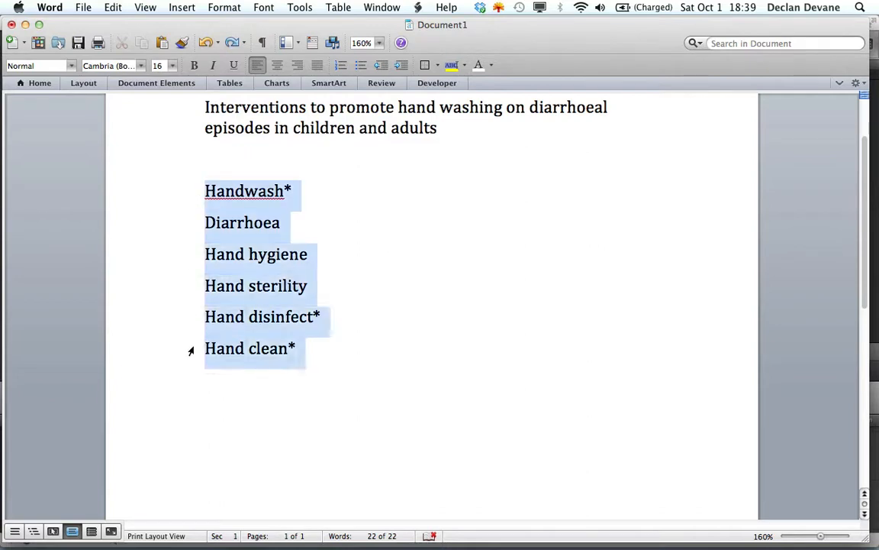
pyautogui.click(341, 67)
pyautogui.click(328, 311)
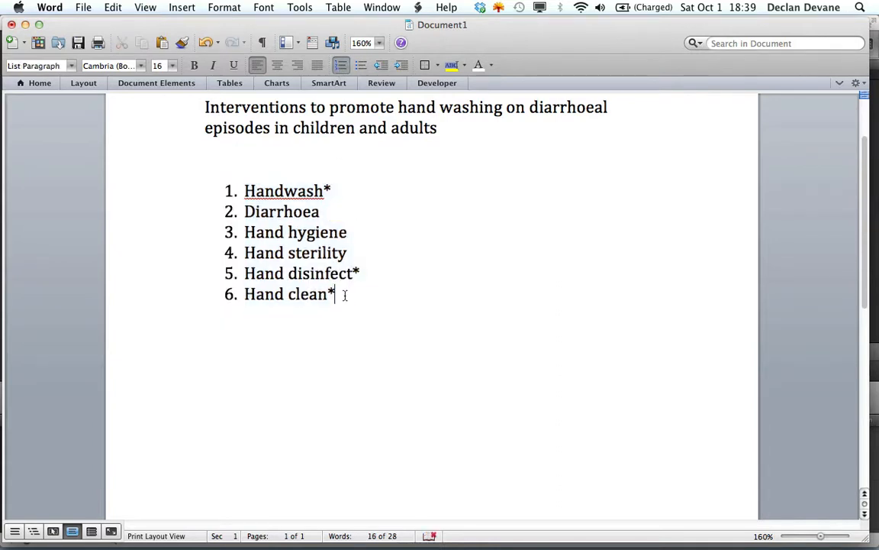
pyautogui.press('Down')
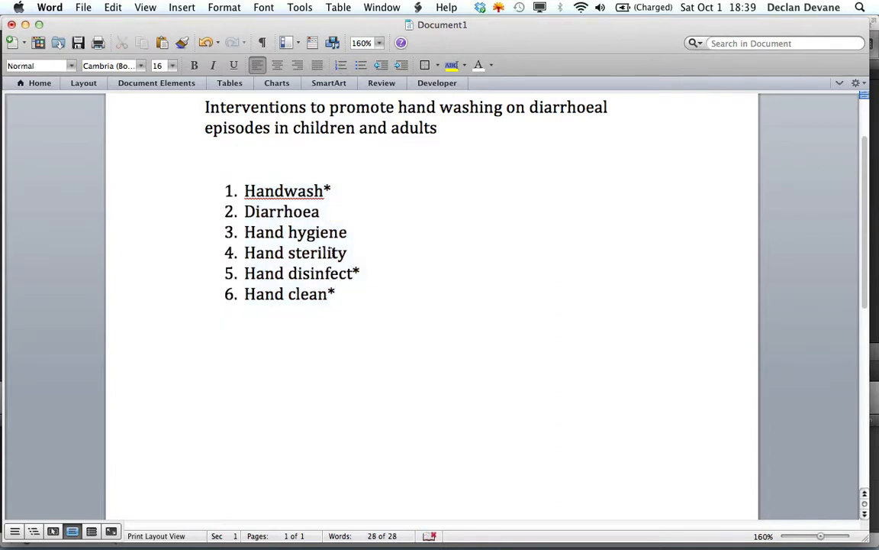
# - Examine the numbered search terms line by line to identify which ones describe the same hand-cleaning concept
pyautogui.click(185, 201)
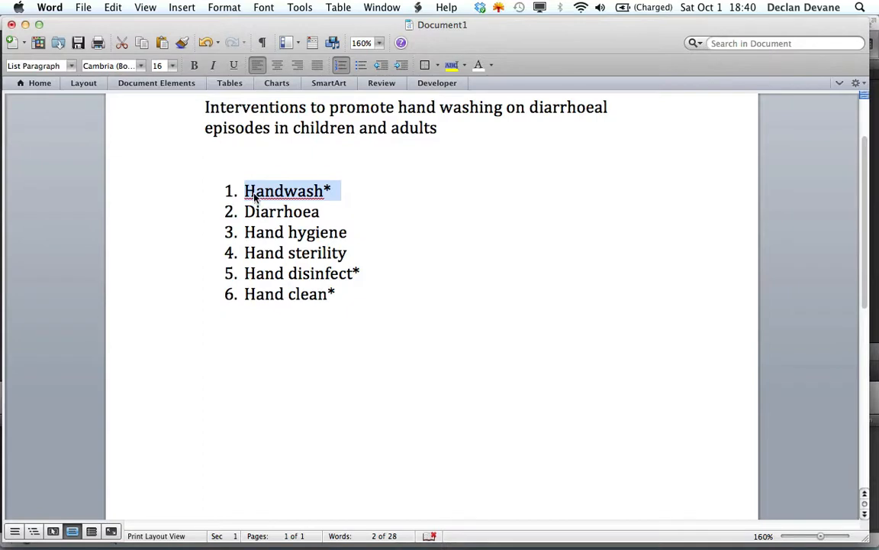
pyautogui.click(190, 214)
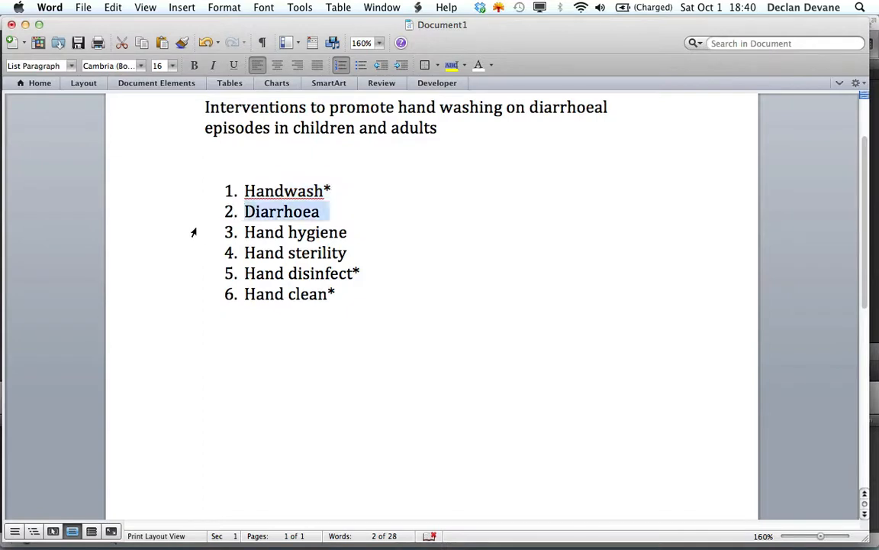
pyautogui.click(190, 234)
pyautogui.click(191, 250)
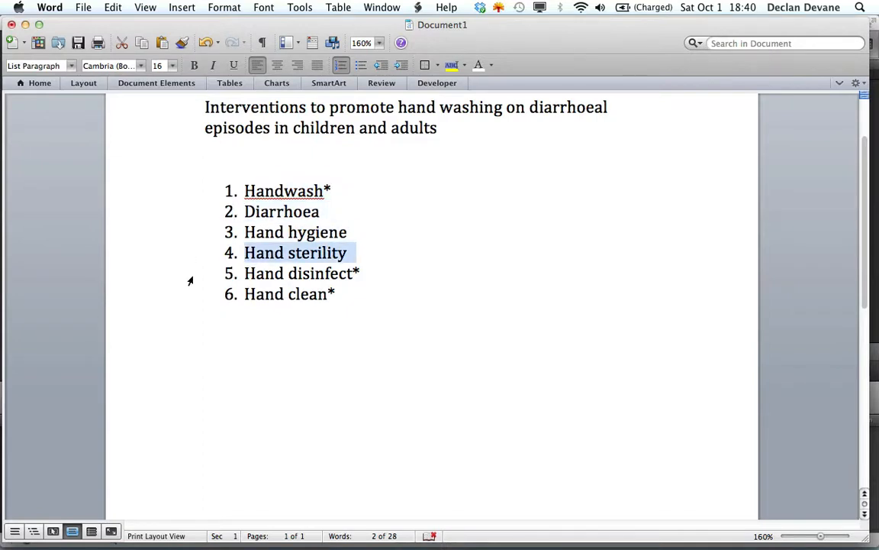
pyautogui.click(236, 327)
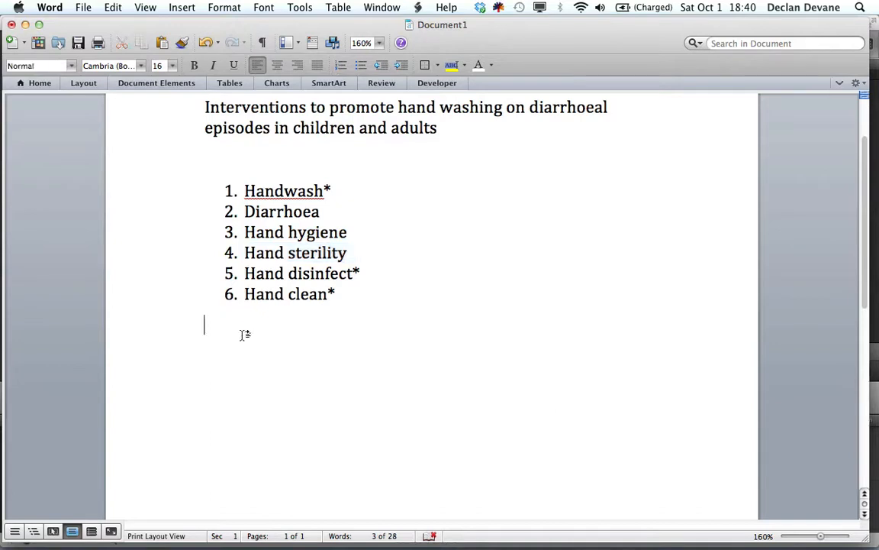
pyautogui.click(194, 191)
pyautogui.click(189, 212)
pyautogui.click(188, 232)
pyautogui.click(189, 252)
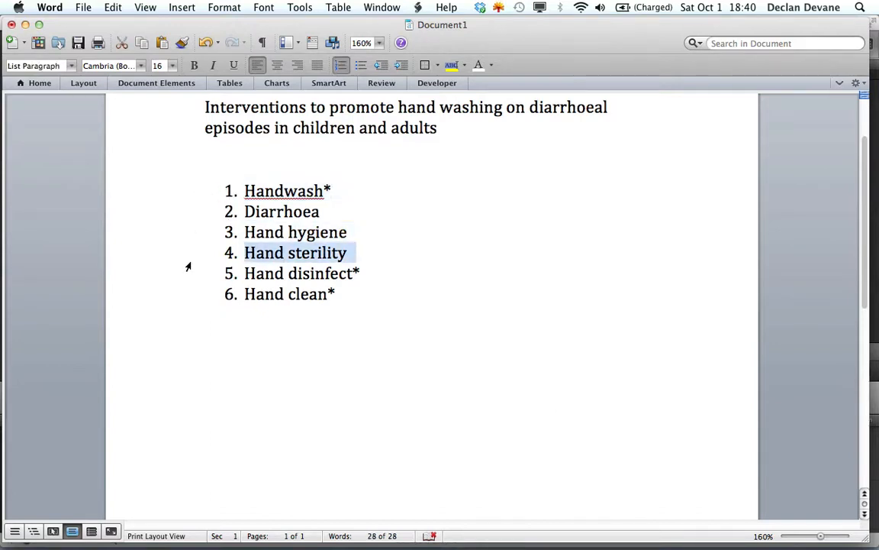
pyautogui.click(189, 293)
pyautogui.click(184, 276)
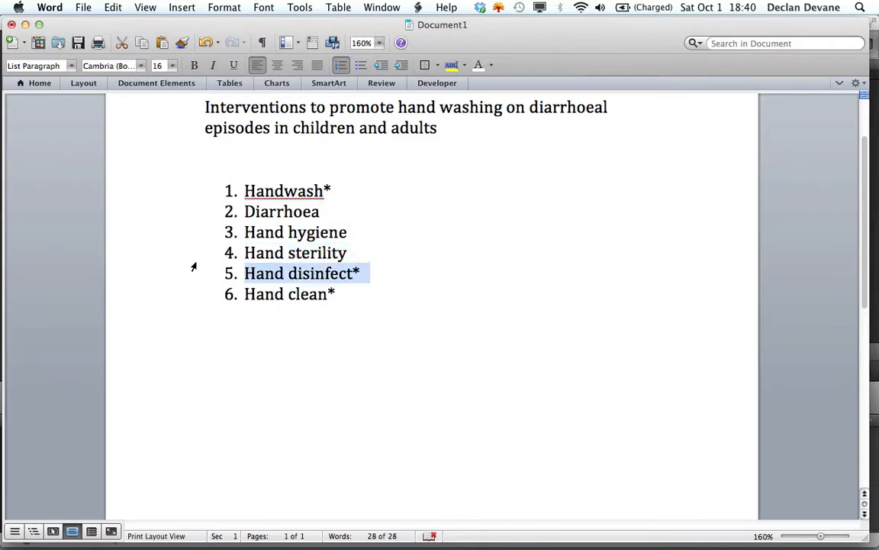
# - Add the combination line #1 OR #3 OR #4 OR #5 OR #6 as list item 7 and select it
pyautogui.click(261, 324)
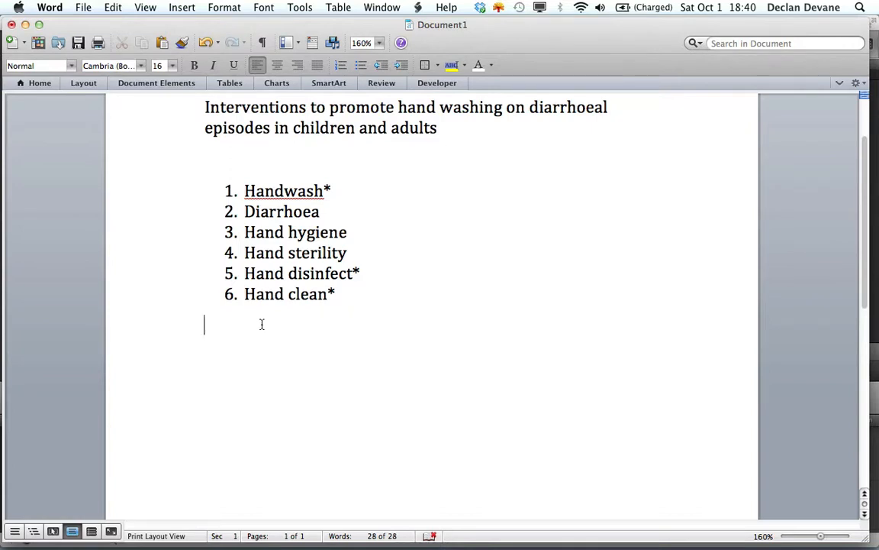
pyautogui.write('#1 OR #3 OR #4 OR #5 OR #6')
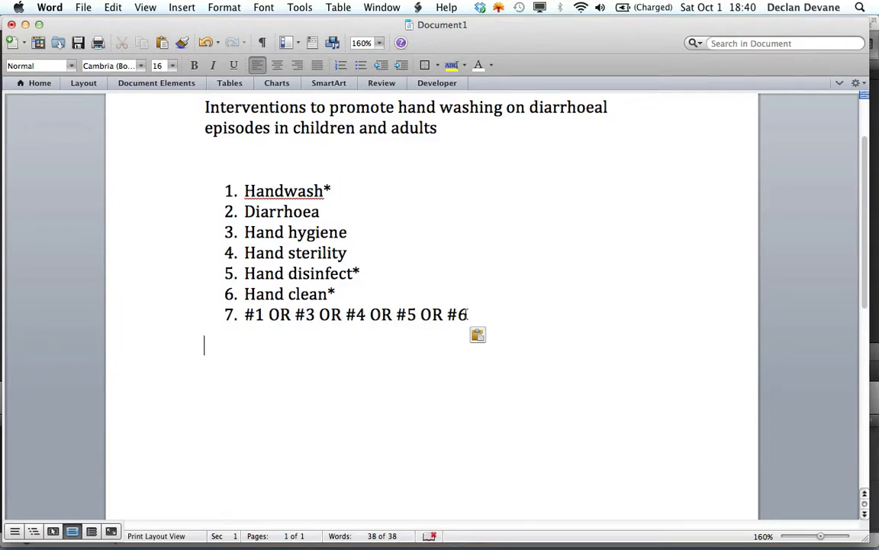
pyautogui.moveTo(466, 315); pyautogui.dragTo(252, 315)
pyautogui.press('super+c')
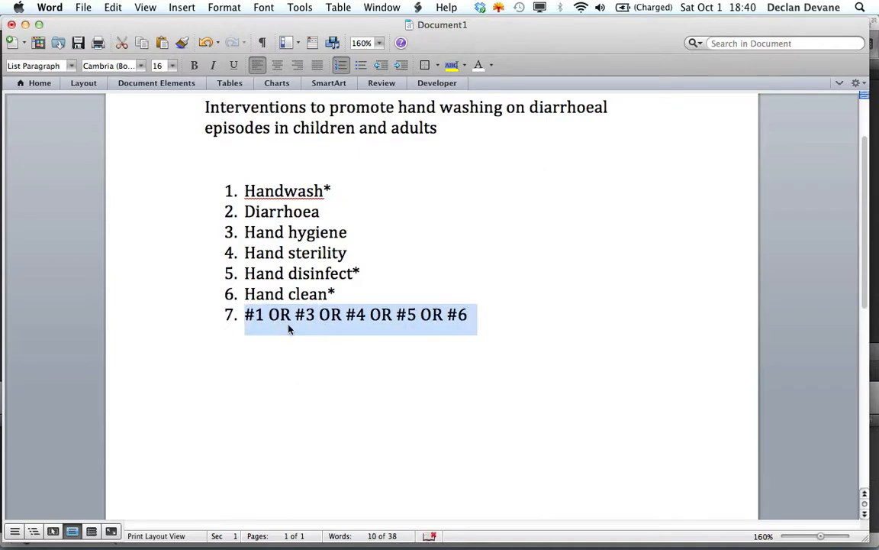
# - Switch from Word to the Ovid advanced search page in Chrome
pyautogui.press('super+Tab')
pyautogui.press('super+Tab')
pyautogui.press('super+Tab')
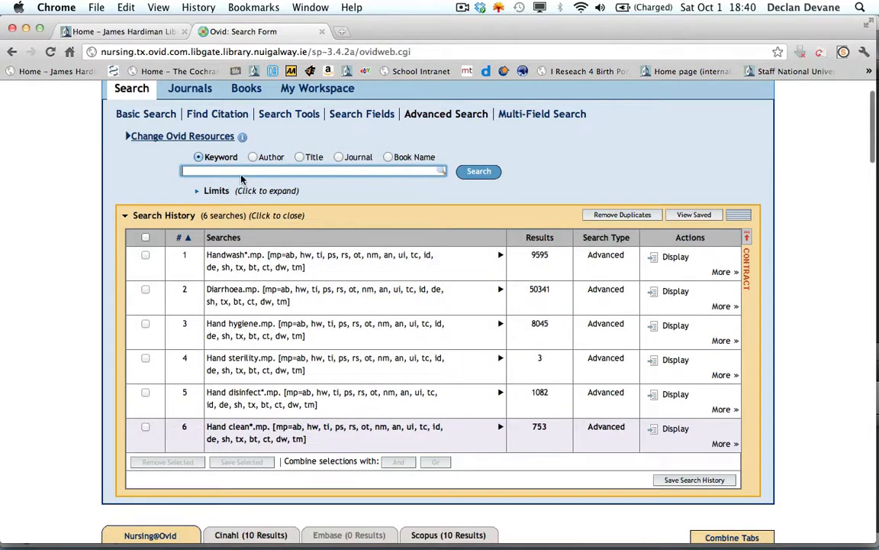
pyautogui.press('super+v')
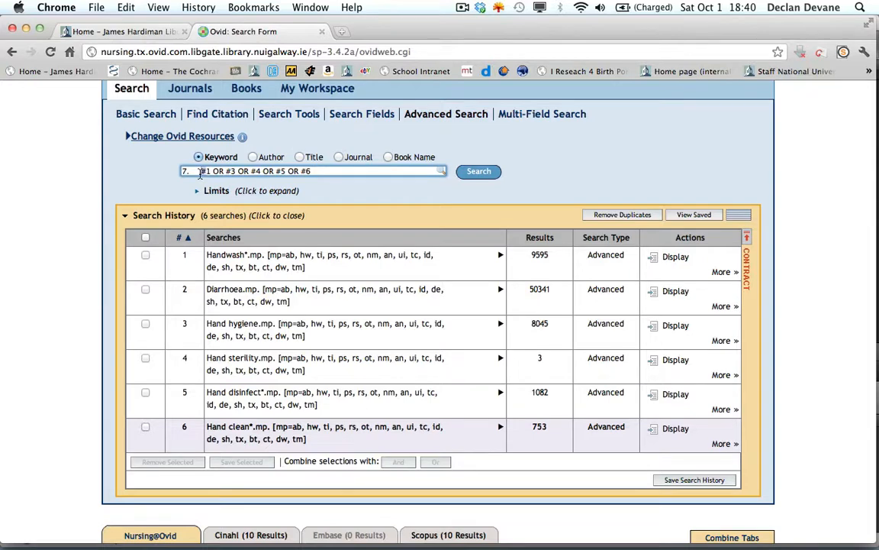
pyautogui.moveTo(200, 173); pyautogui.dragTo(168, 173)
pyautogui.press('BackSpace')
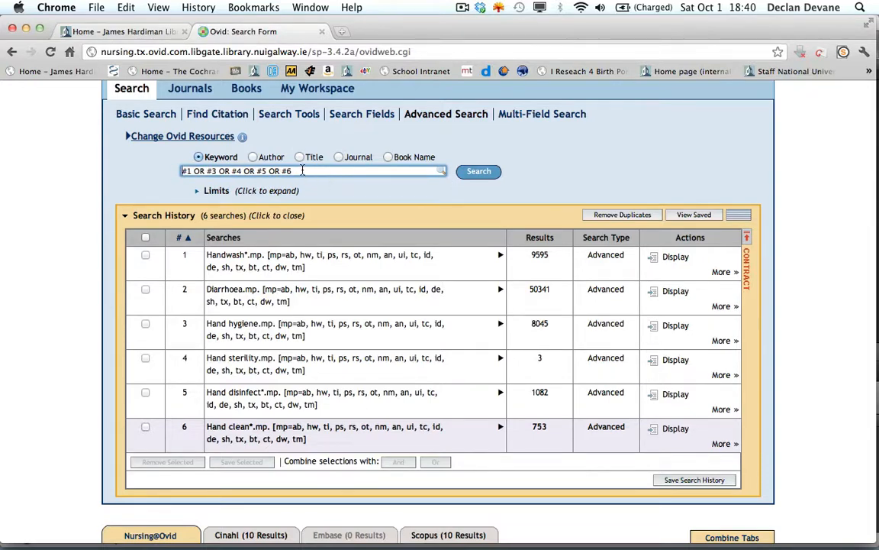
pyautogui.moveTo(300, 171); pyautogui.dragTo(180, 171)
pyautogui.press('BackSpace')
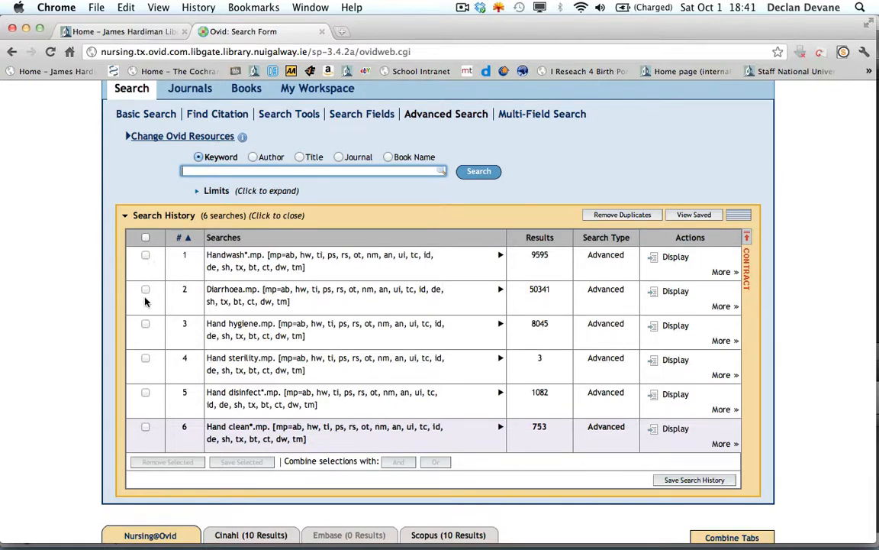
# - Combine searches 1, 3, 4, 5 and 6 in the search history with OR
pyautogui.click(145, 256)
pyautogui.click(145, 324)
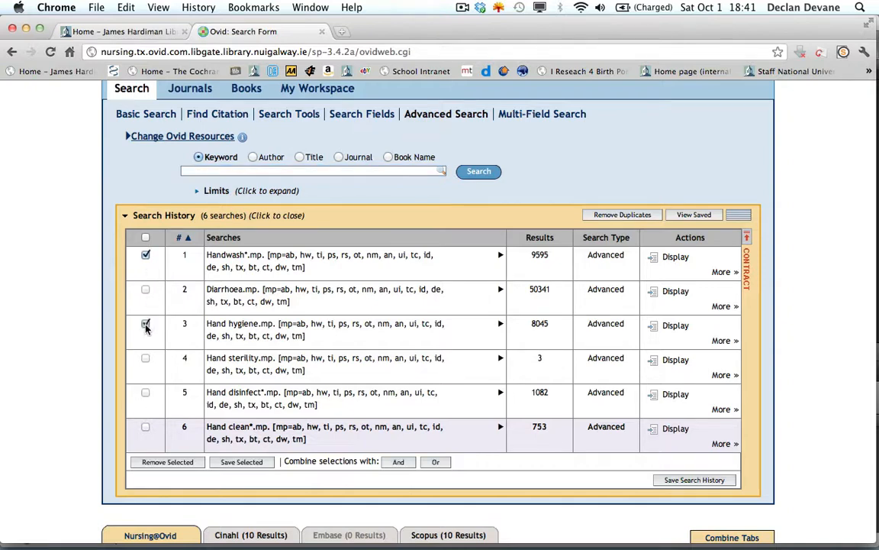
pyautogui.click(145, 395)
pyautogui.click(145, 427)
pyautogui.click(436, 462)
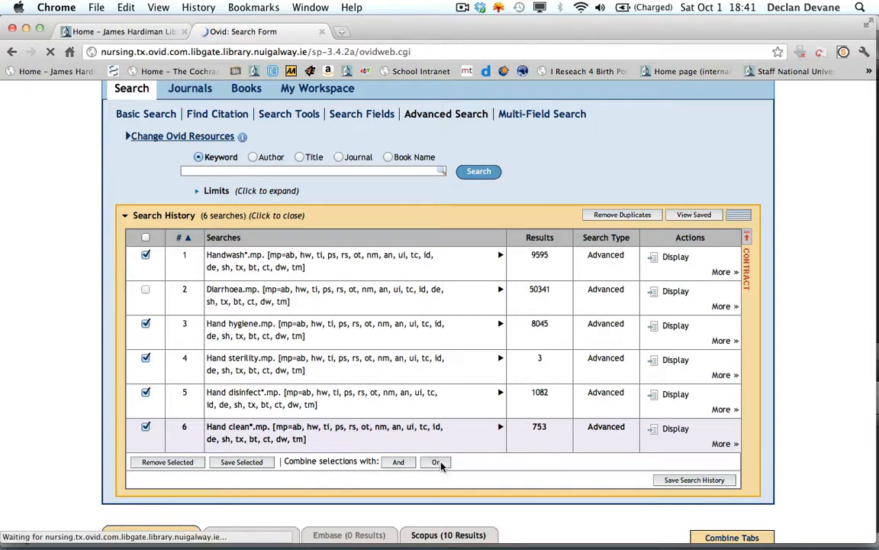
# - Combine the Diarrhoea search (2) with the combined hand-cleaning search (7) using AND
pyautogui.scroll(-3, 440, 466)
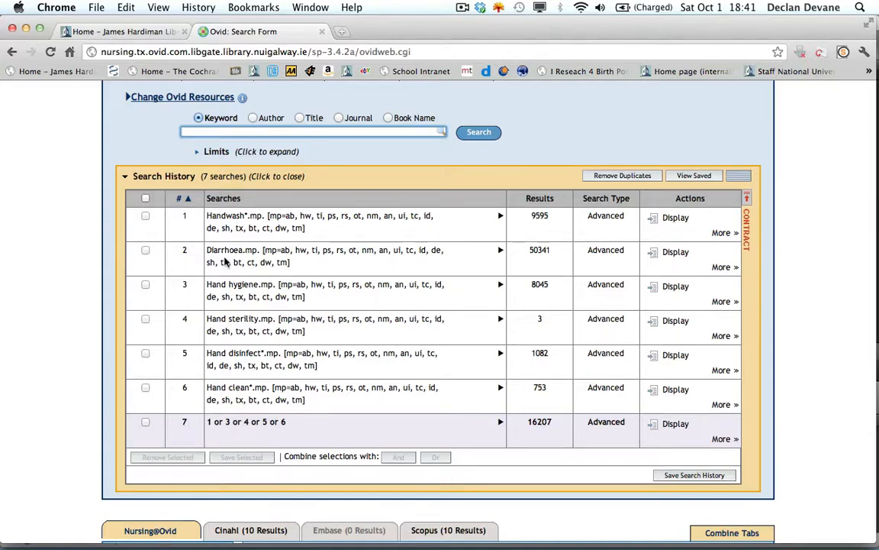
pyautogui.click(146, 250)
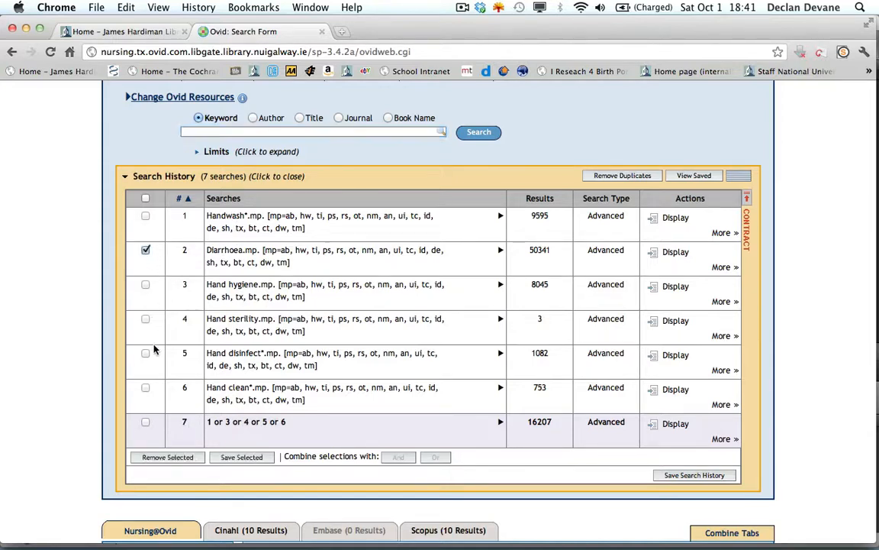
pyautogui.click(145, 423)
pyautogui.click(395, 457)
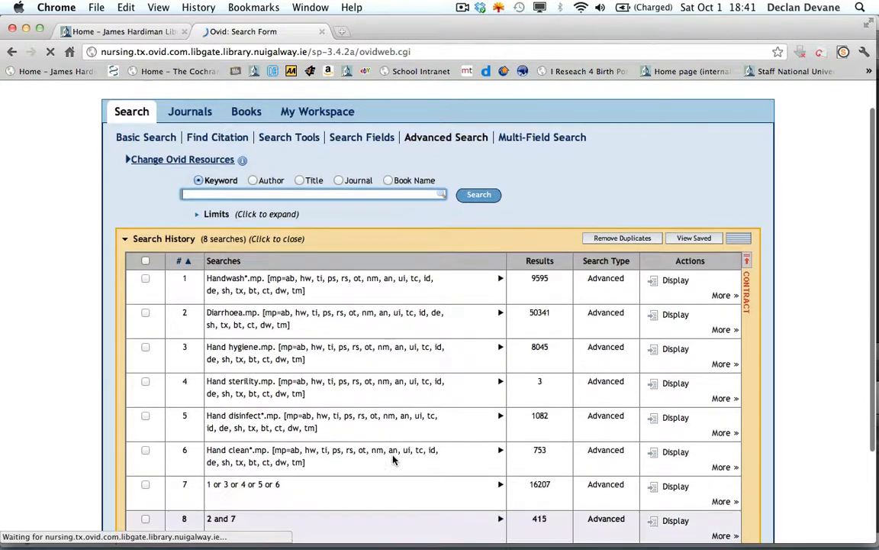
# - Examine the search history entry for 2 and 7 and look through its article records and search information
pyautogui.scroll(-5, 412, 439)
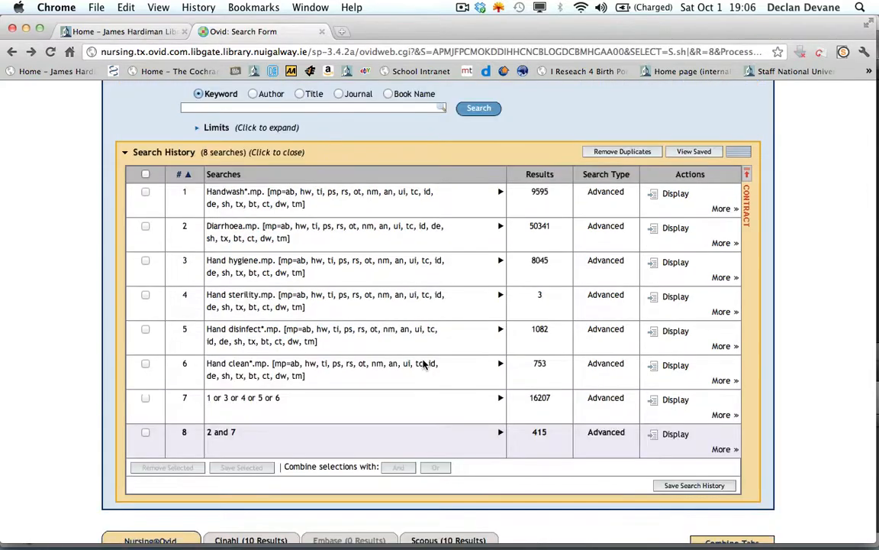
pyautogui.scroll(-5, 424, 364)
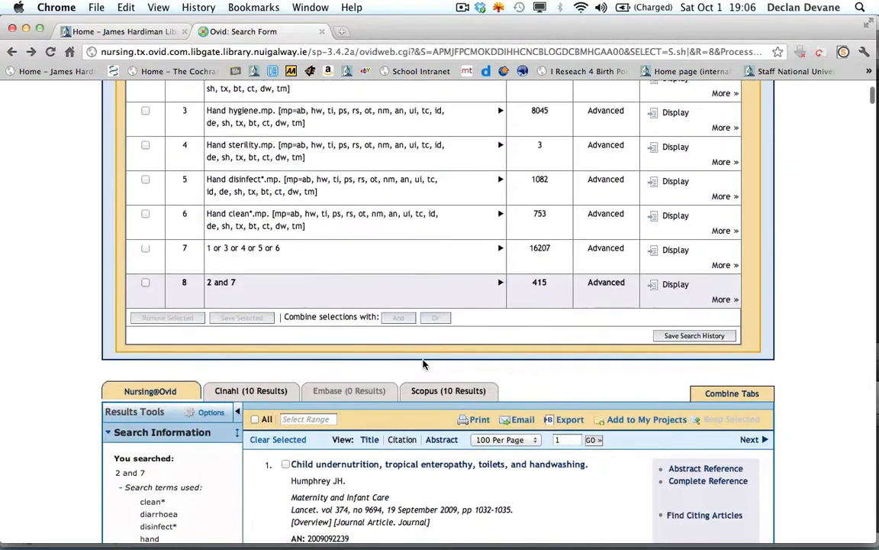
pyautogui.scroll(-5, 423, 364)
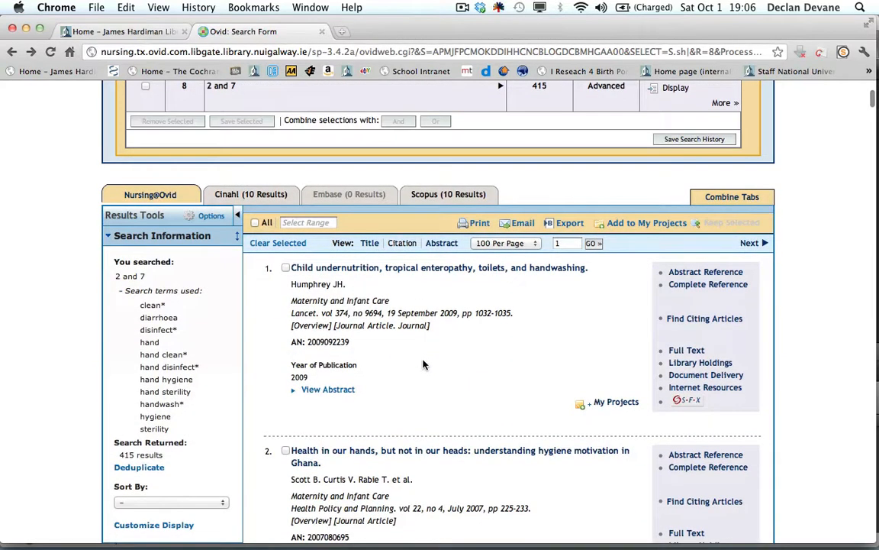
pyautogui.scroll(-8, 424, 421)
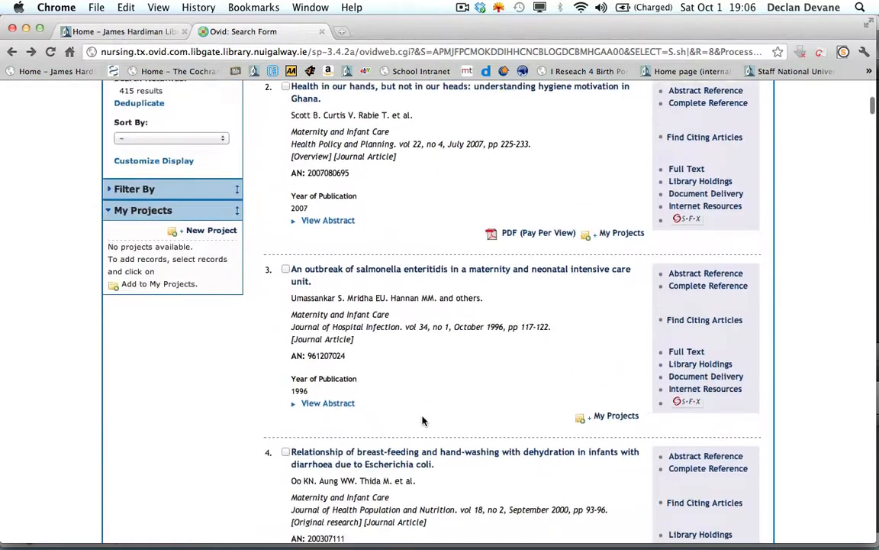
pyautogui.scroll(10, 424, 421)
pyautogui.scroll(1, 424, 420)
pyautogui.scroll(-4, 424, 421)
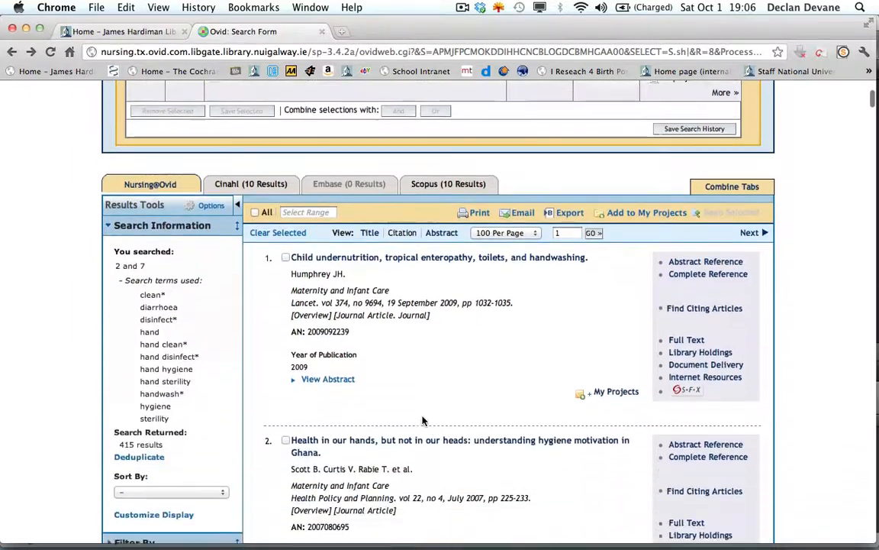
pyautogui.scroll(-1, 424, 421)
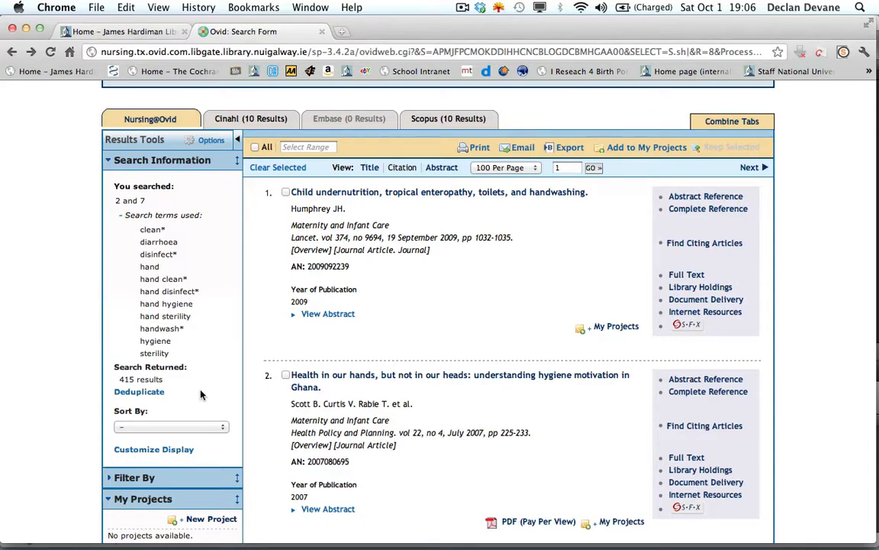
# - Remove the duplicates from search 8 (2 and 7), keeping Has Abstract as the field preference
pyautogui.click(151, 396)
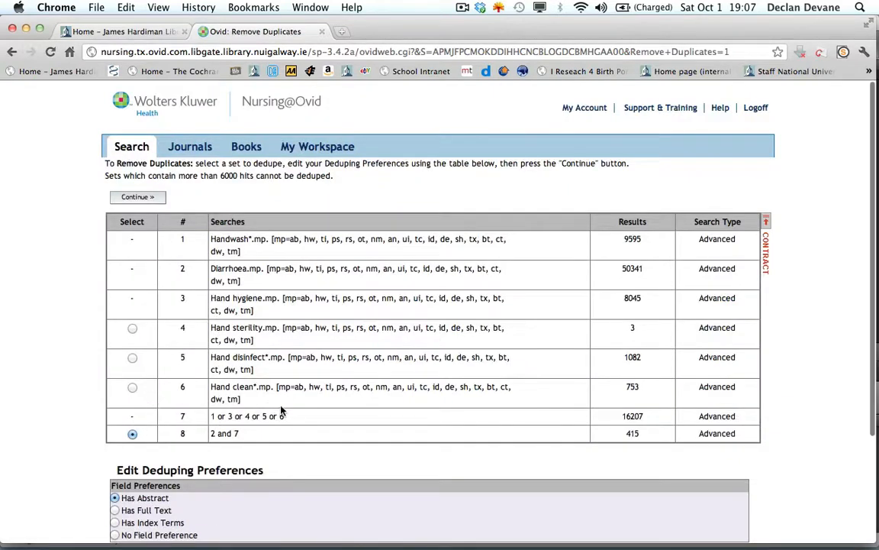
pyautogui.scroll(-5, 384, 401)
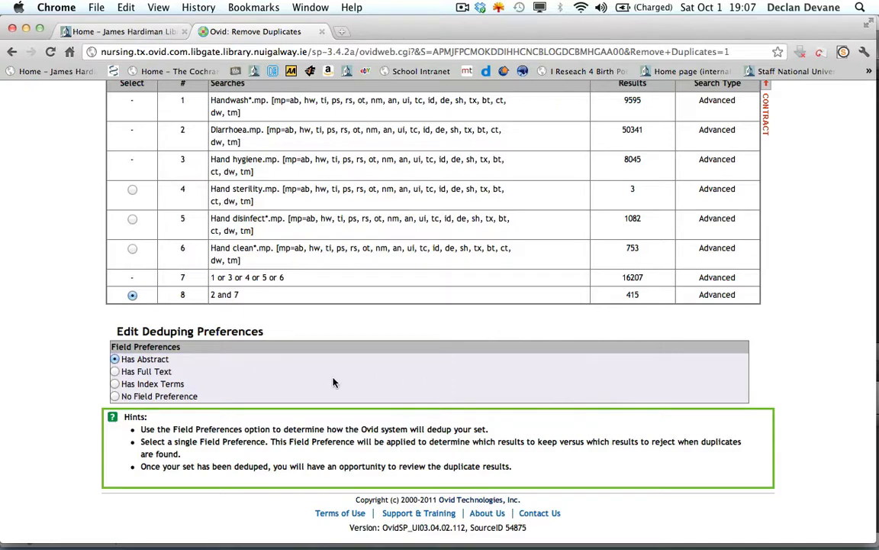
pyautogui.scroll(4, 332, 382)
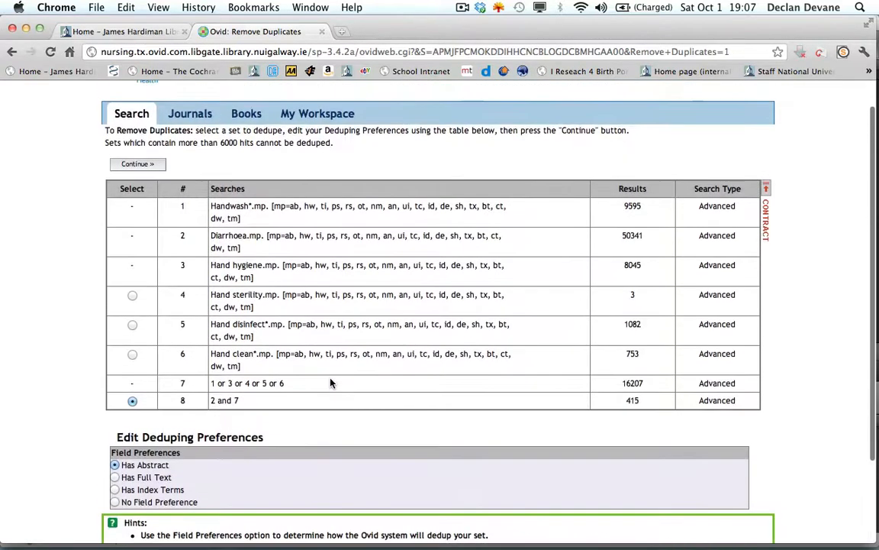
pyautogui.scroll(-1, 331, 381)
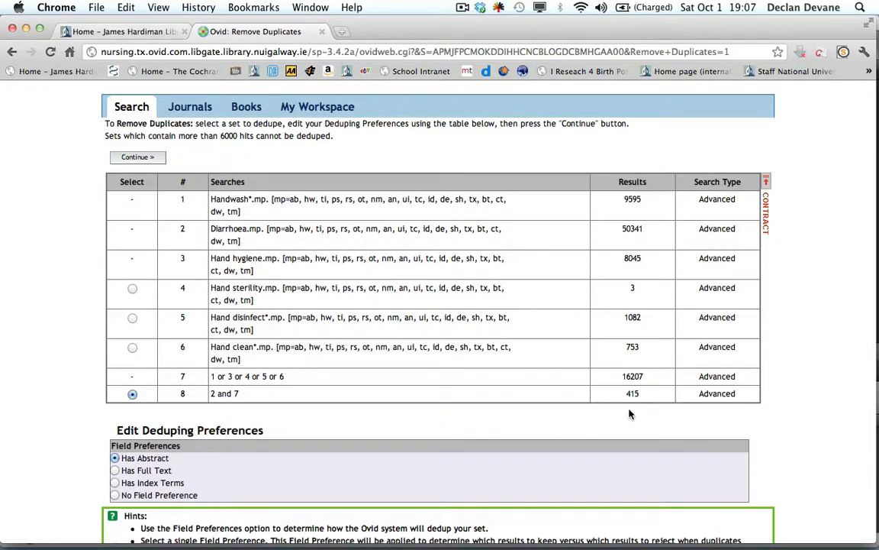
pyautogui.click(160, 157)
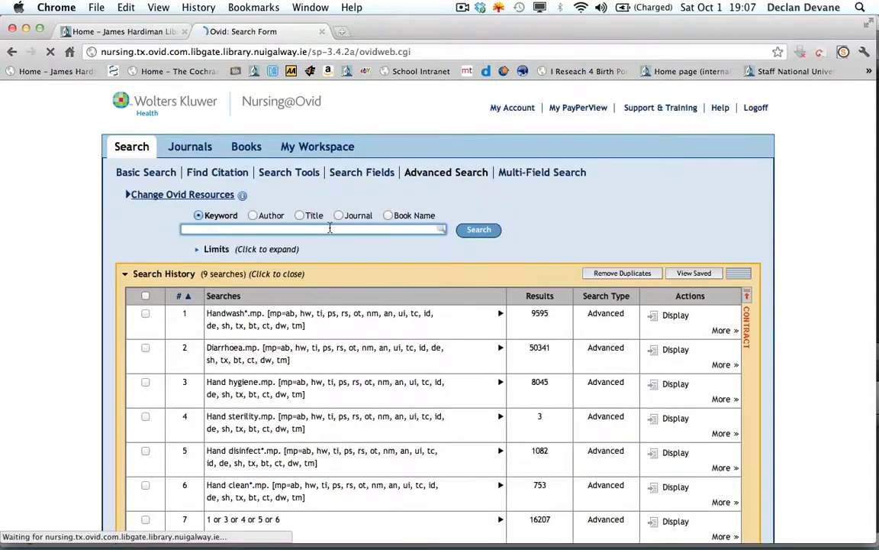
# - Review the deduplicated results, then expand the result filters and examine the year, subject, author, journal and resource options
pyautogui.scroll(-5, 358, 288)
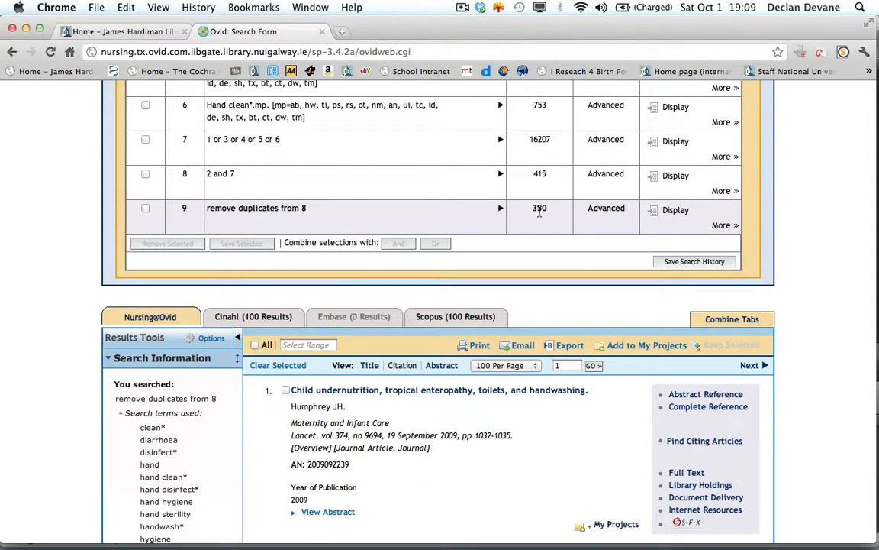
pyautogui.scroll(-4, 504, 336)
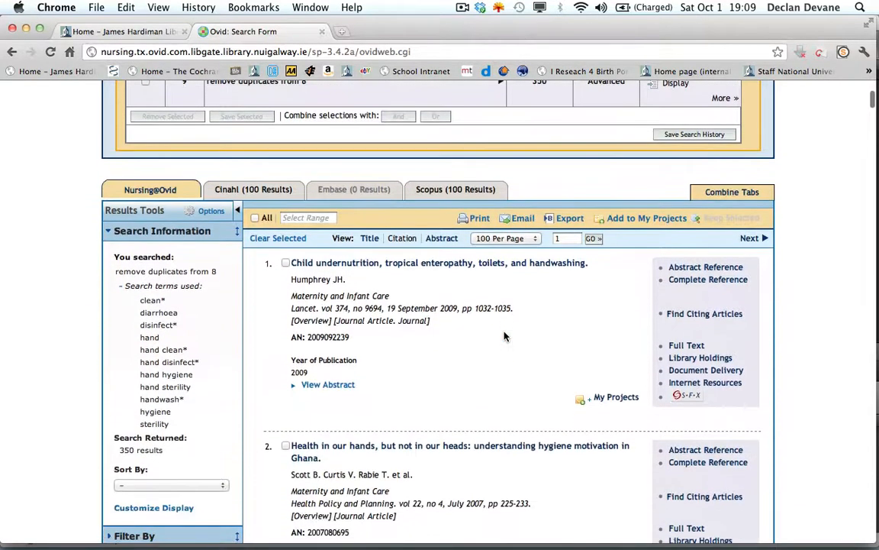
pyautogui.scroll(-5, 435, 322)
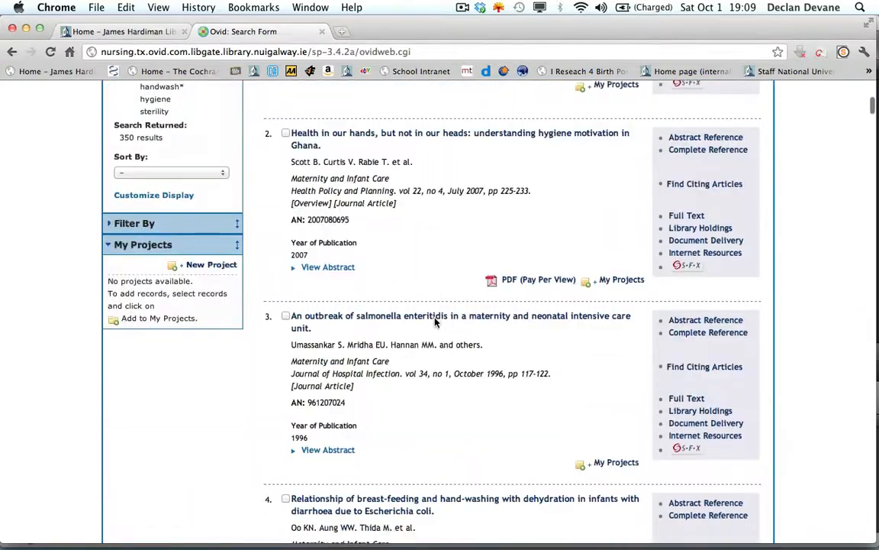
pyautogui.scroll(5, 436, 264)
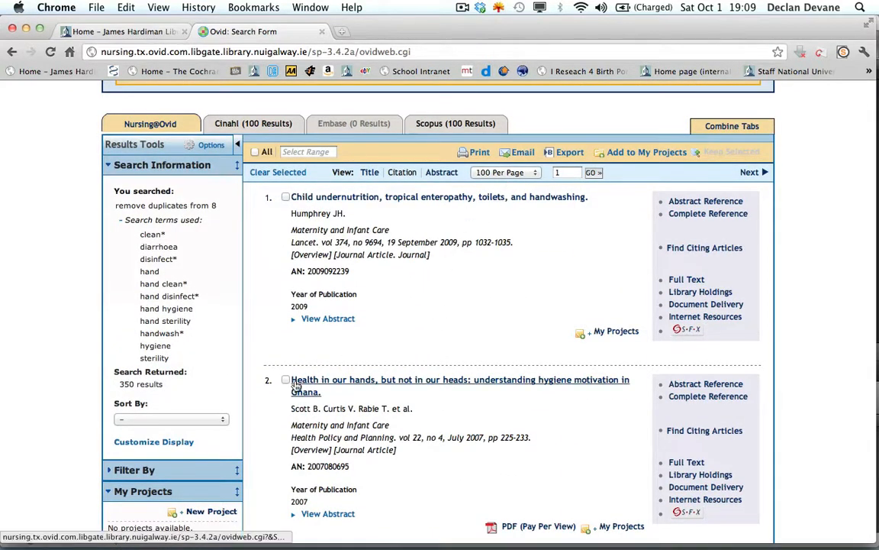
pyautogui.scroll(-3, 296, 386)
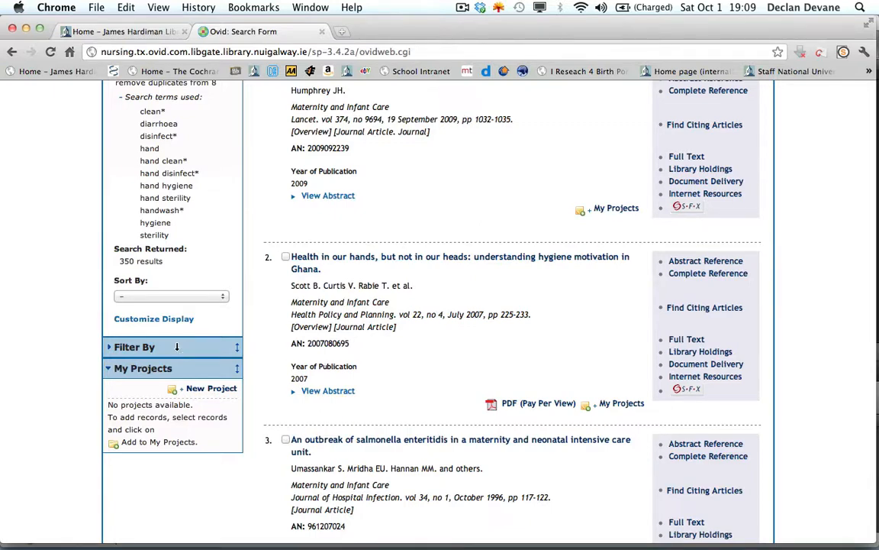
pyautogui.click(109, 348)
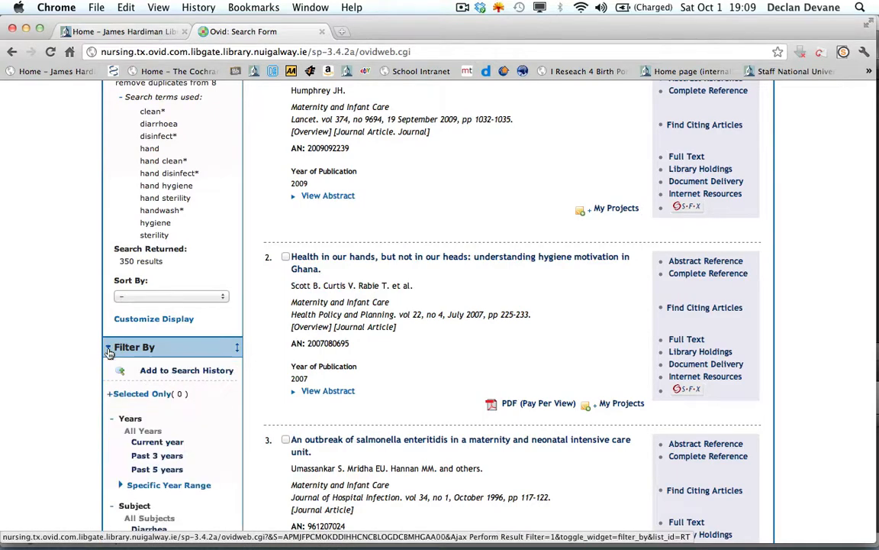
pyautogui.scroll(-5, 232, 411)
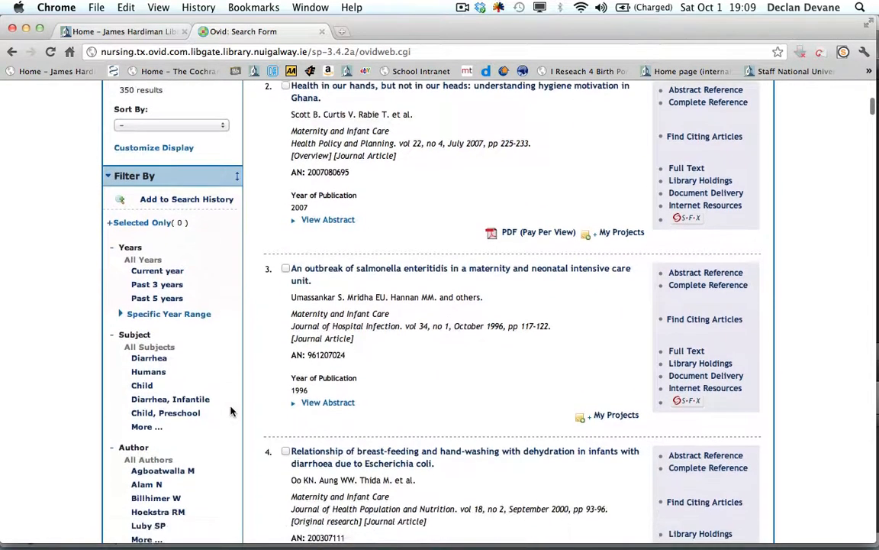
pyautogui.scroll(-1, 232, 411)
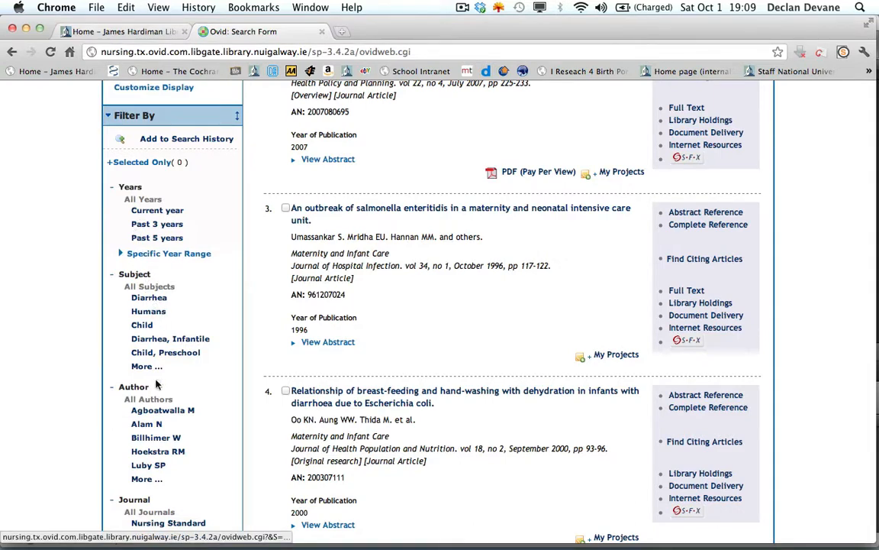
pyautogui.scroll(-5, 214, 403)
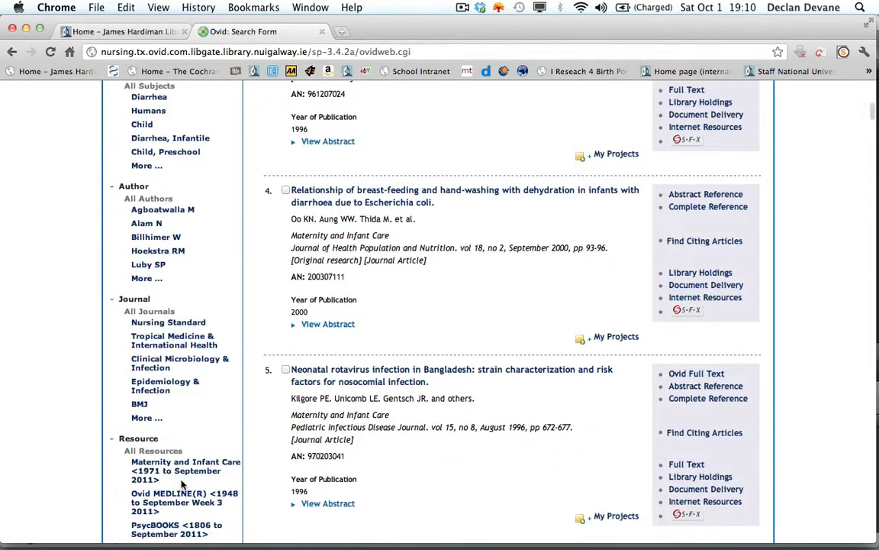
pyautogui.scroll(-4, 164, 500)
pyautogui.scroll(-3, 182, 483)
pyautogui.scroll(-4, 182, 483)
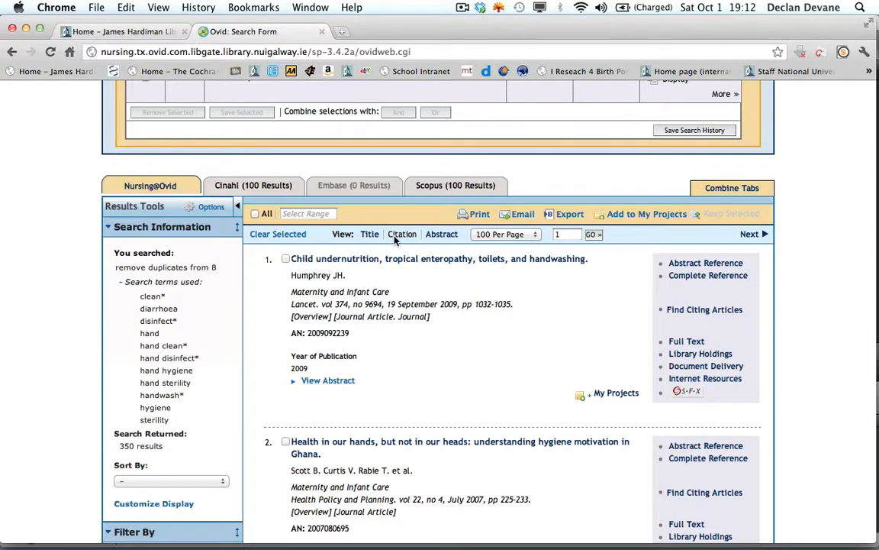
# - Show the results as titles only and open the record "The effect of handwashing with water or soap on bacterial contamination of hands."
pyautogui.click(369, 234)
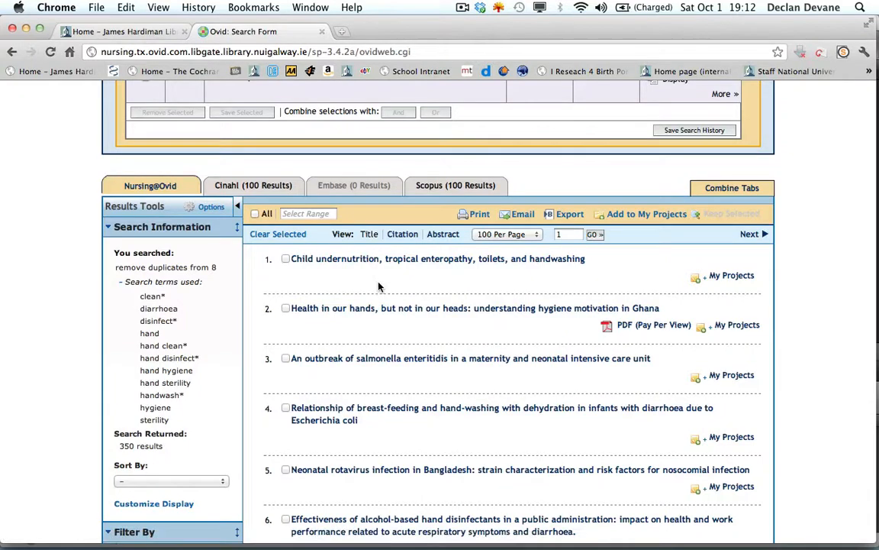
pyautogui.scroll(-3, 378, 287)
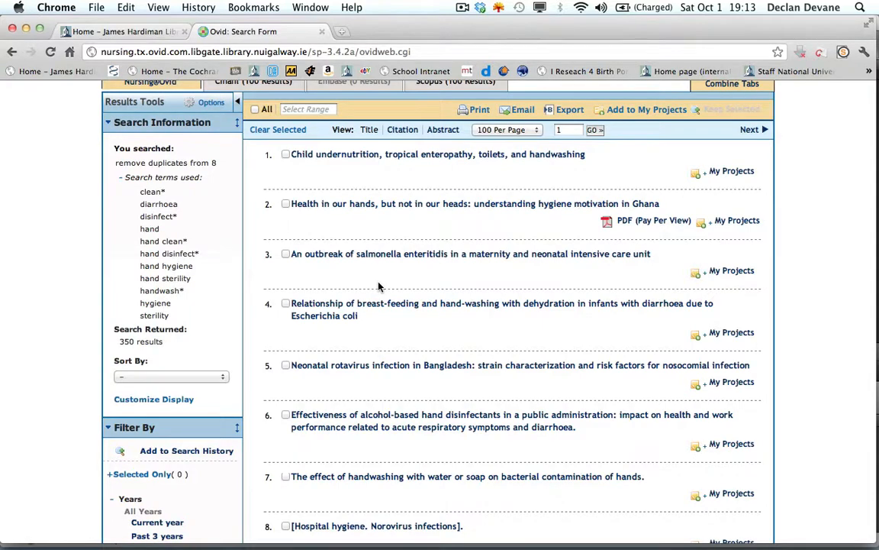
pyautogui.scroll(-2, 378, 286)
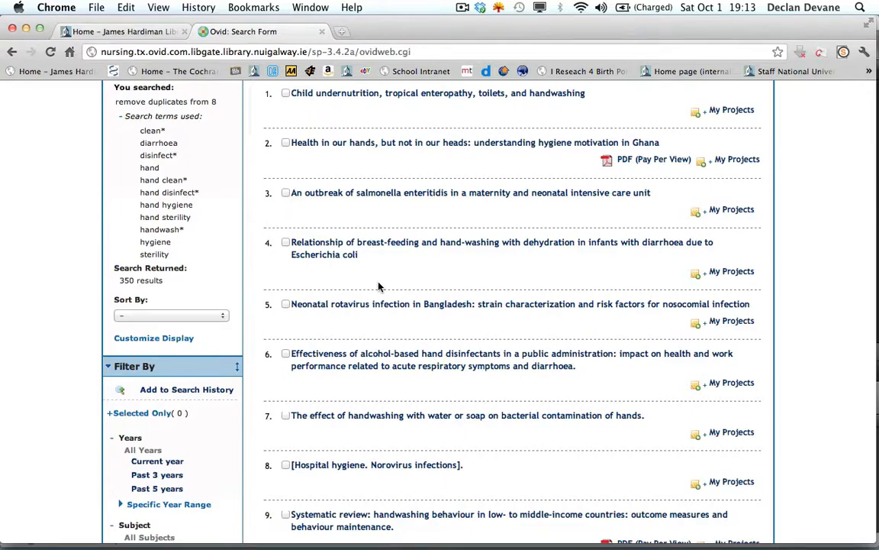
pyautogui.scroll(-3, 377, 286)
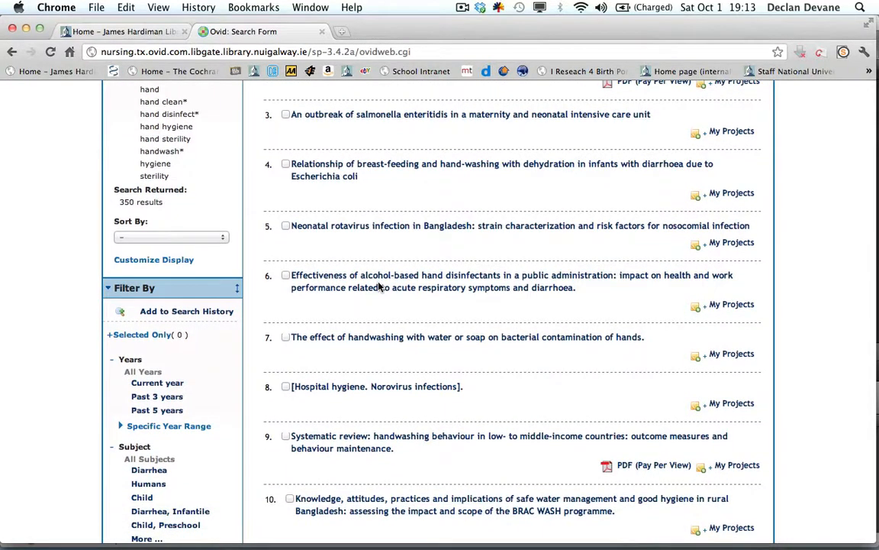
pyautogui.click(385, 338)
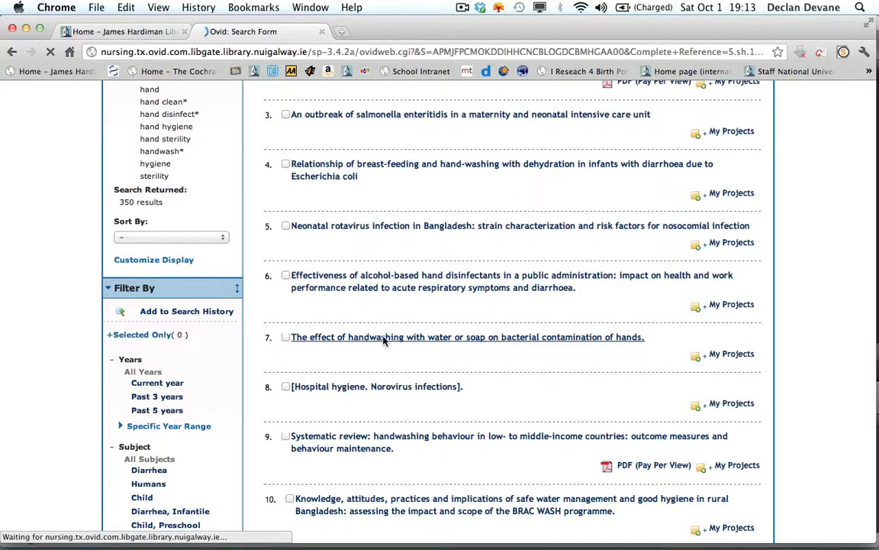
# - Read through the opened handwashing article's complete reference, including its source details, MeSH subject headings and abstract
pyautogui.scroll(-1, 384, 341)
pyautogui.scroll(-5, 385, 341)
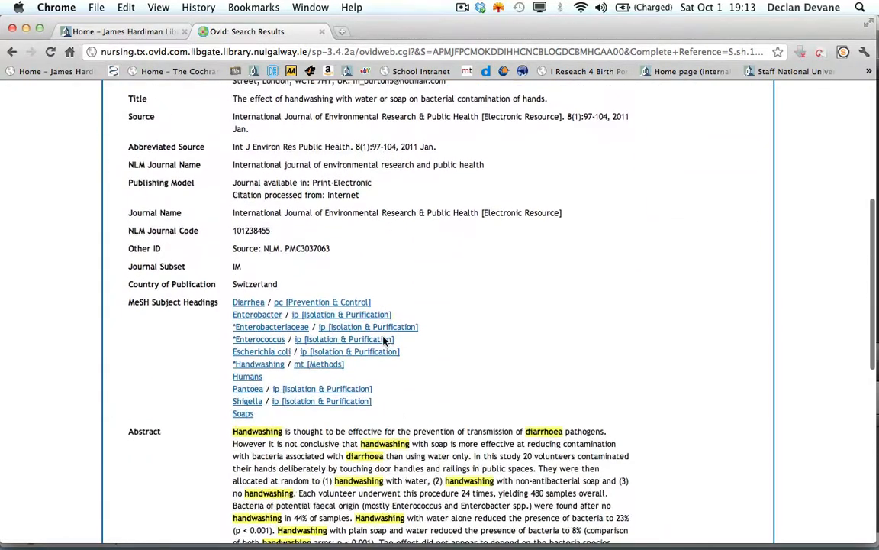
pyautogui.scroll(-3, 384, 341)
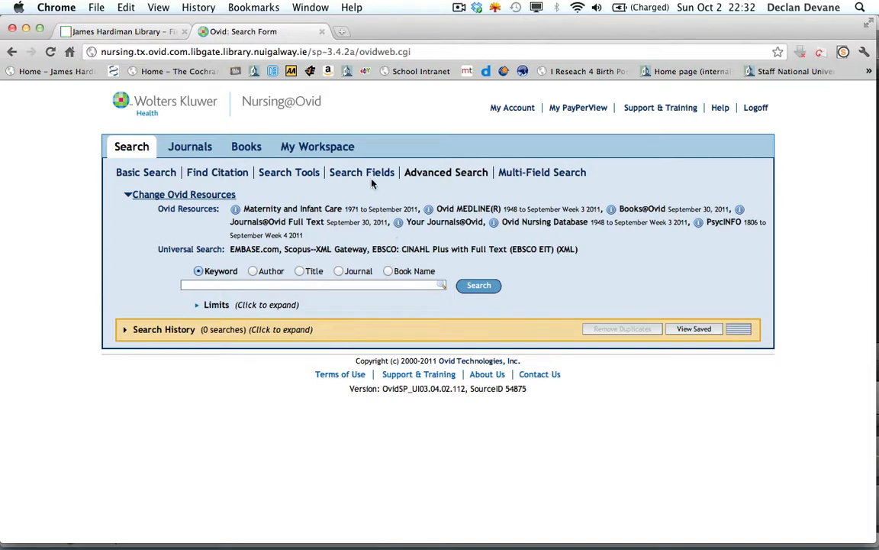
# - Switch to the field-specific search, look over the available fields and search for handwash* in the Abstract field
pyautogui.click(348, 172)
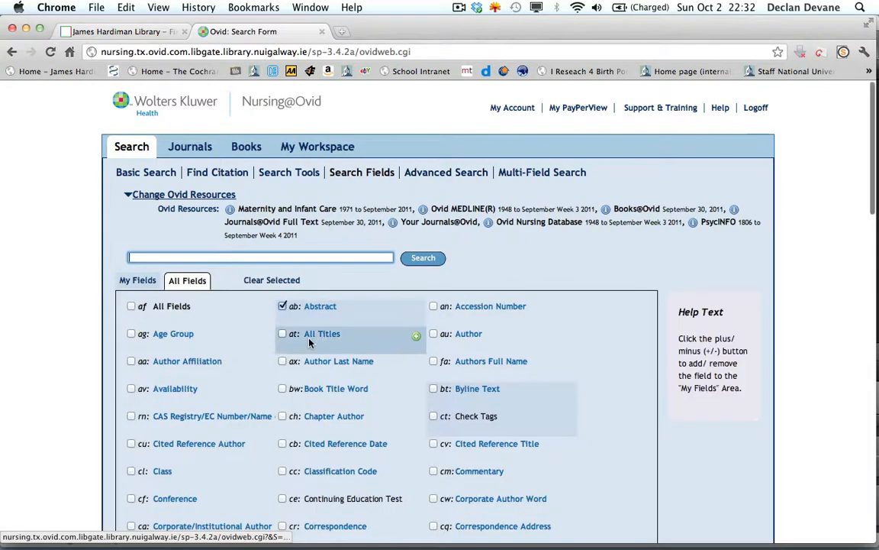
pyautogui.scroll(-5, 309, 343)
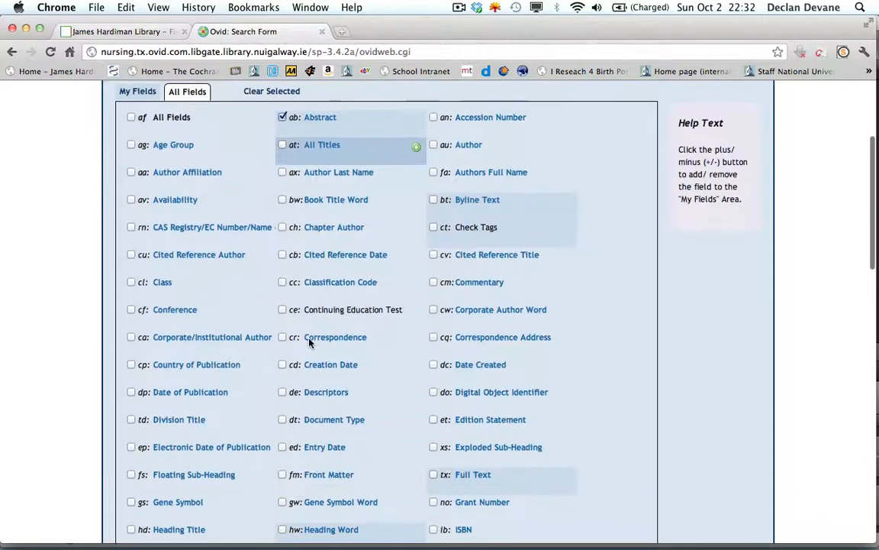
pyautogui.scroll(-4, 309, 343)
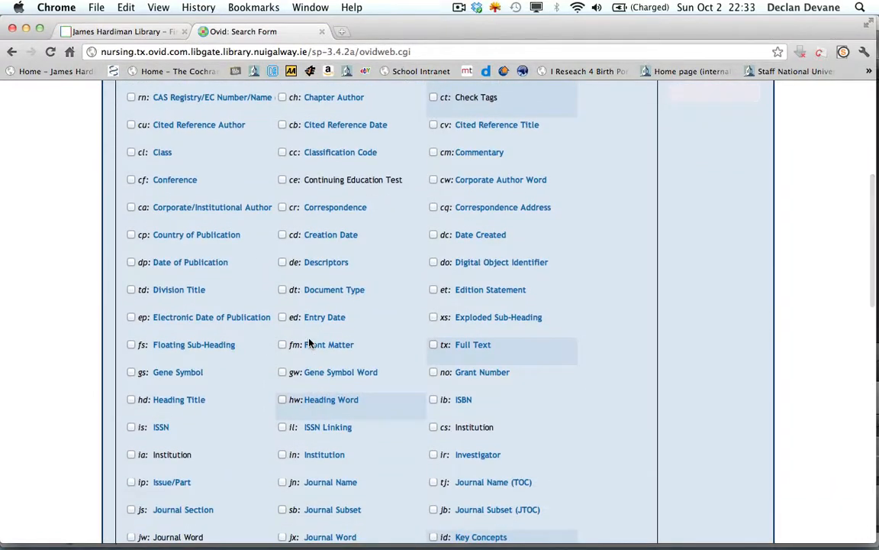
pyautogui.scroll(9, 309, 343)
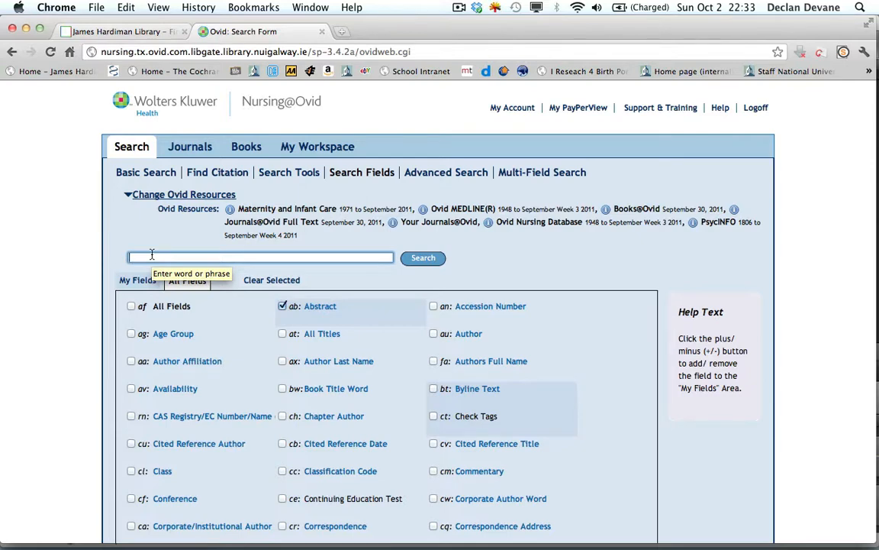
pyautogui.write('handwa')
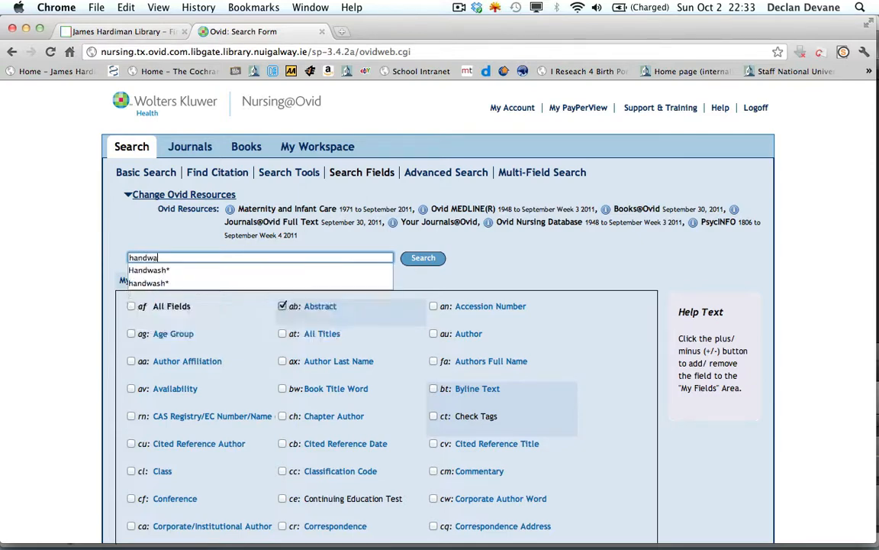
pyautogui.write('sh*')
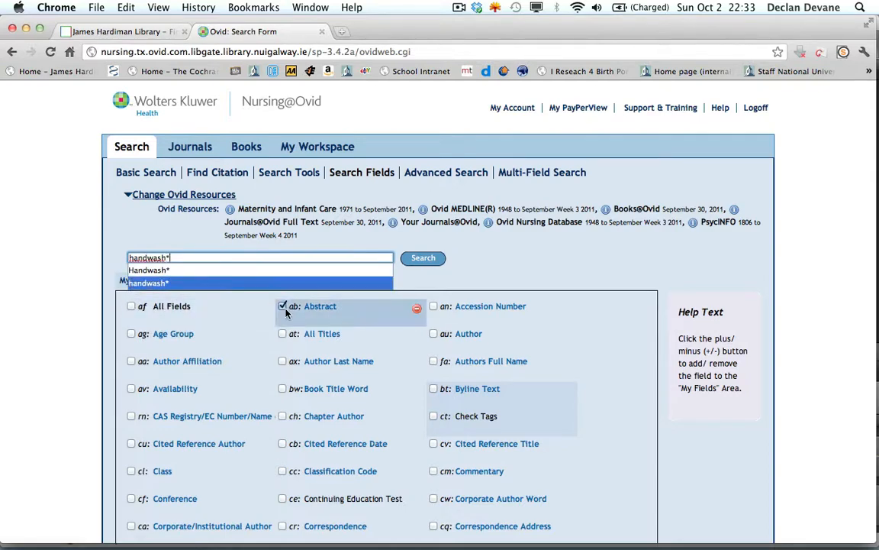
pyautogui.click(429, 263)
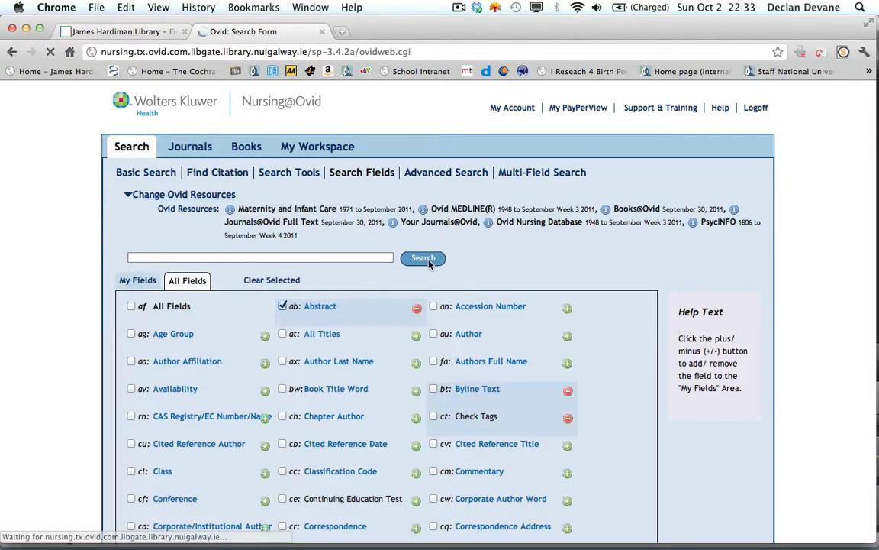
# - Expand the search history below the field list and examine the entry for the handwash* abstract search
pyautogui.scroll(-10, 429, 263)
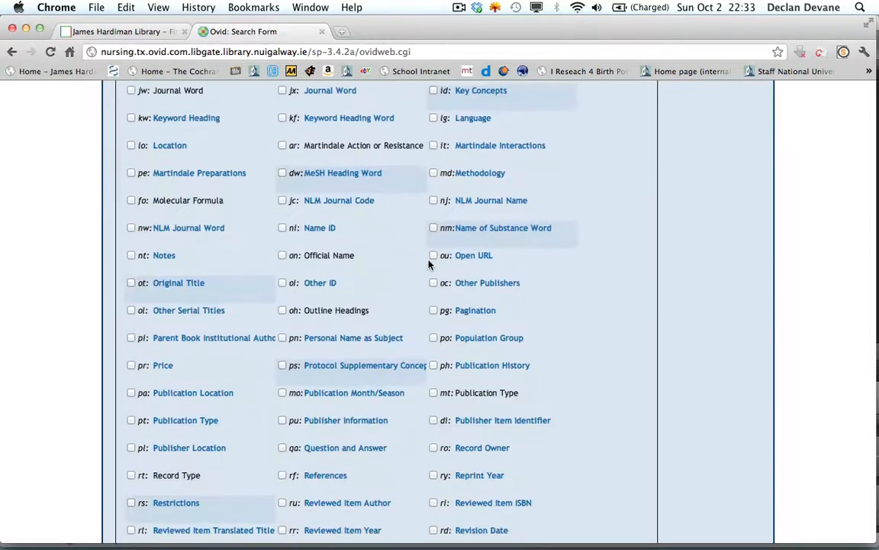
pyautogui.scroll(-7, 429, 262)
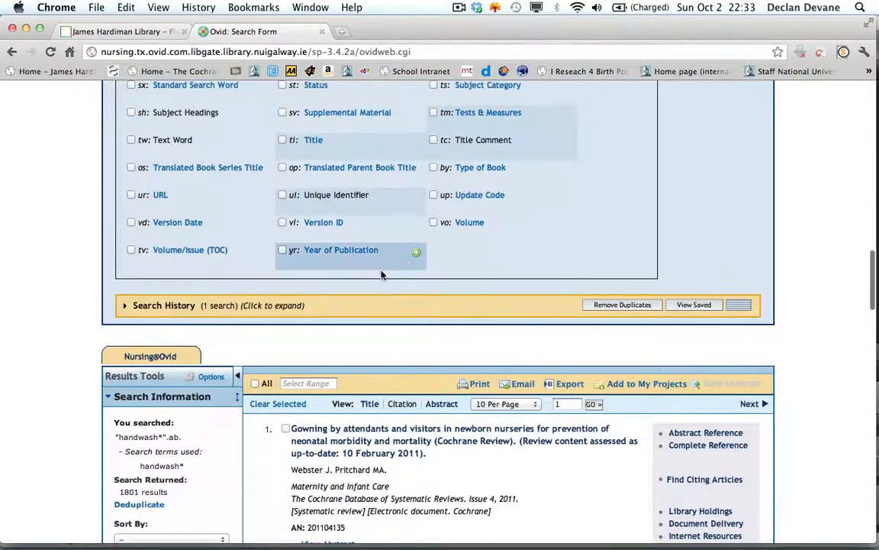
pyautogui.click(131, 312)
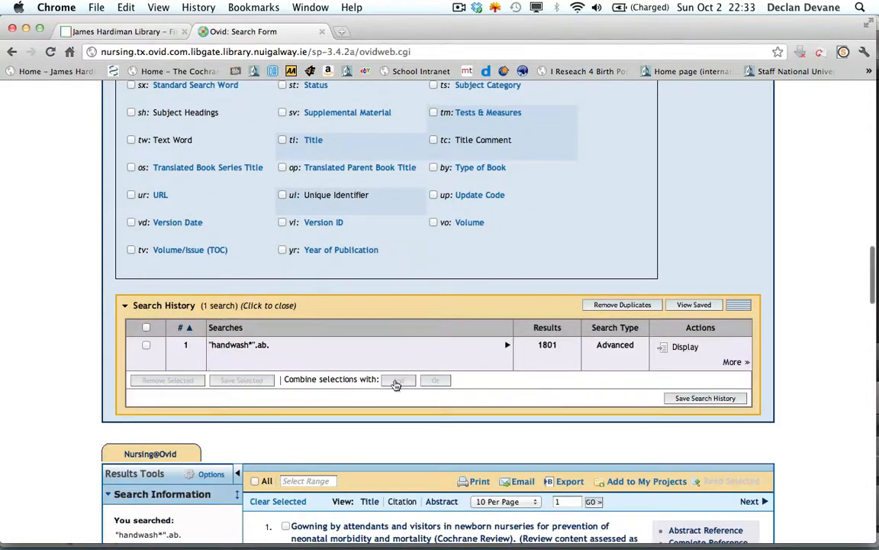
pyautogui.scroll(-2, 396, 385)
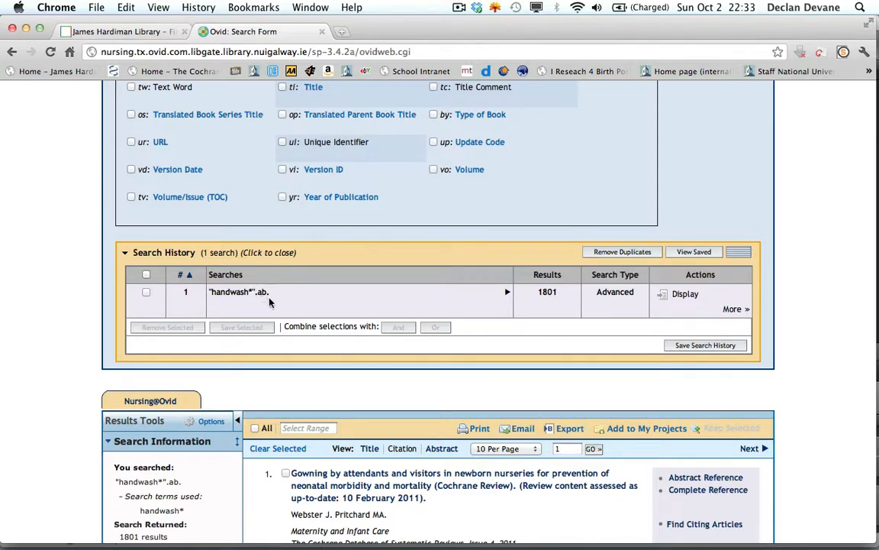
pyautogui.scroll(-3, 268, 302)
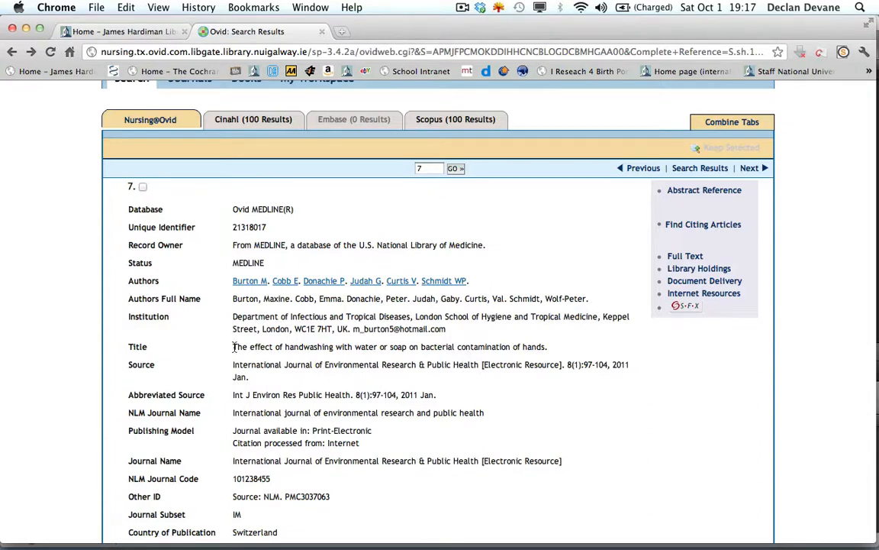
# - Highlight the article title in record 7, open its SFX library services and go to the full text via PubMed Central
pyautogui.moveTo(233, 348); pyautogui.dragTo(548, 347)
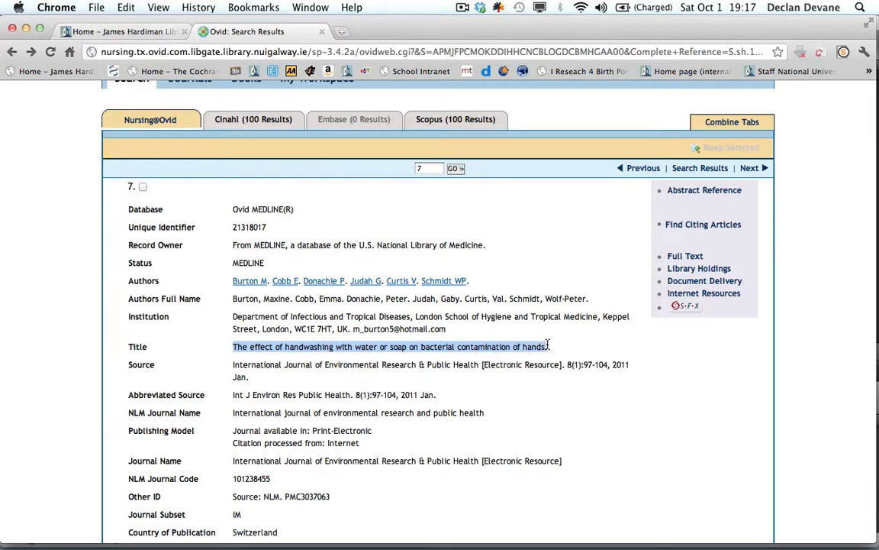
pyautogui.click(682, 308)
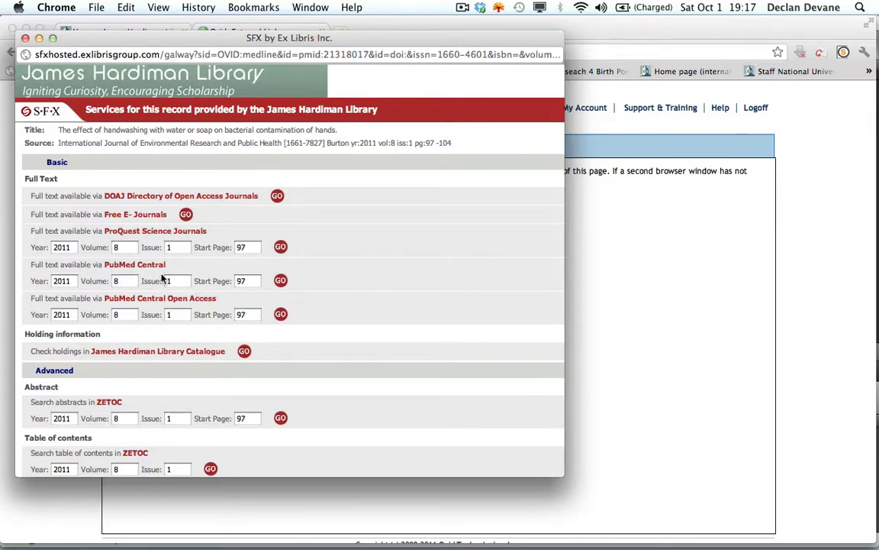
pyautogui.click(280, 282)
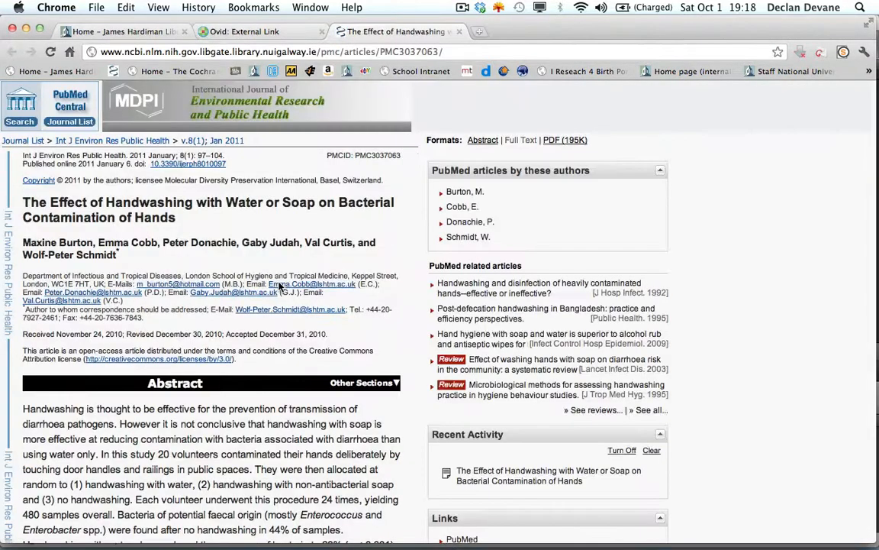
# - Look over the full-text article on PubMed Central, then open its PDF version and read through the abstract
pyautogui.scroll(-15, 280, 286)
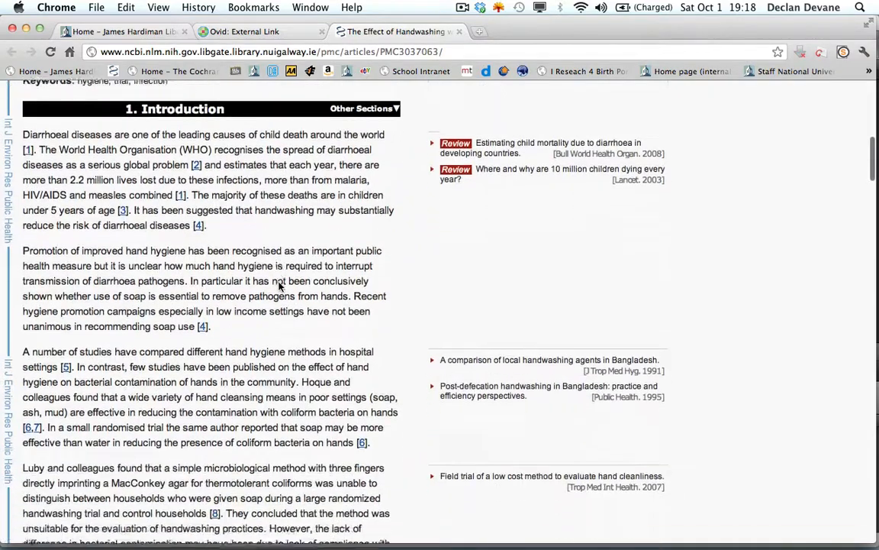
pyautogui.scroll(15, 281, 286)
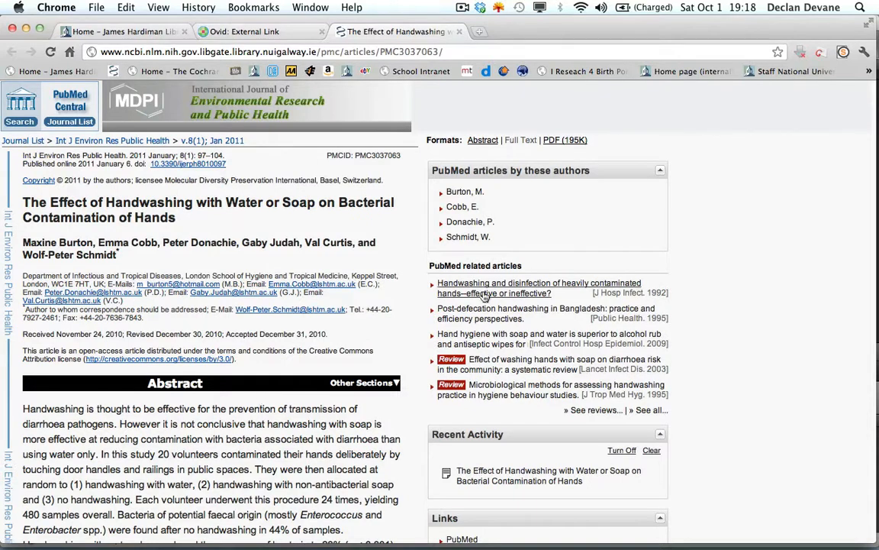
pyautogui.click(555, 145)
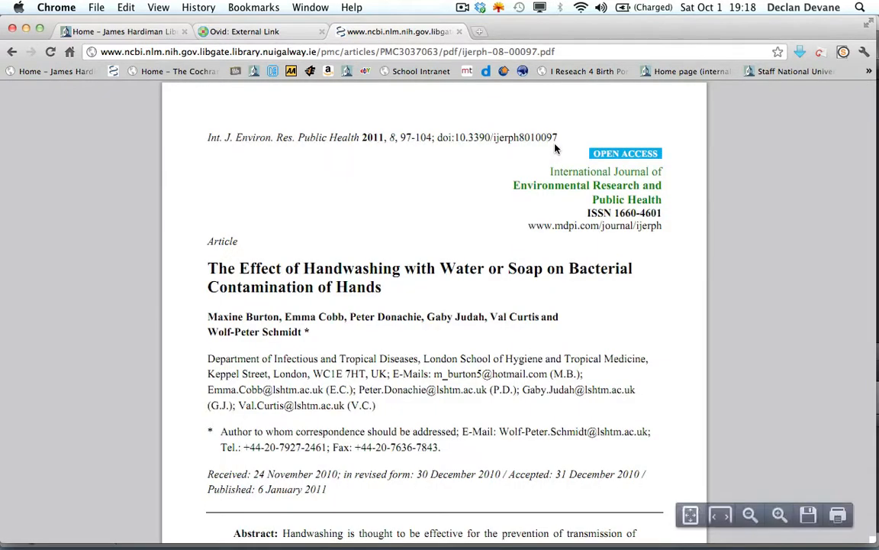
pyautogui.scroll(-5, 553, 251)
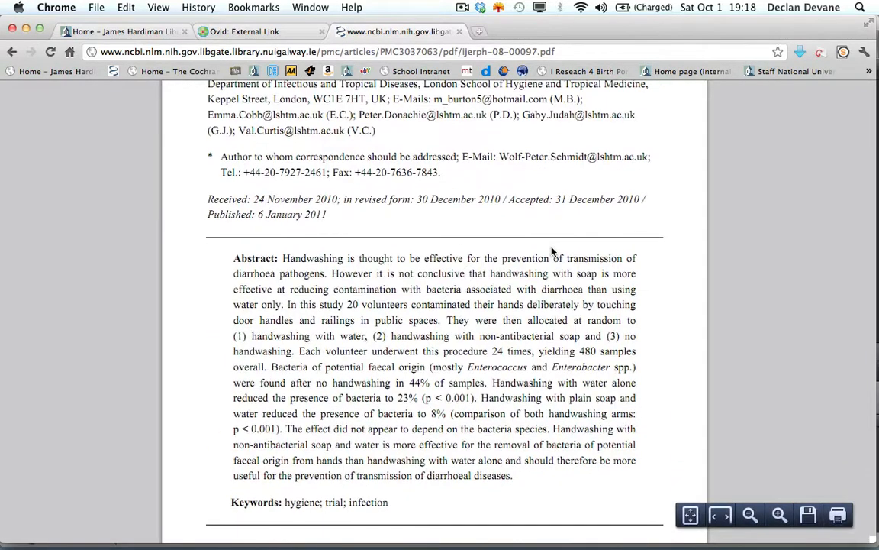
pyautogui.scroll(-4, 553, 251)
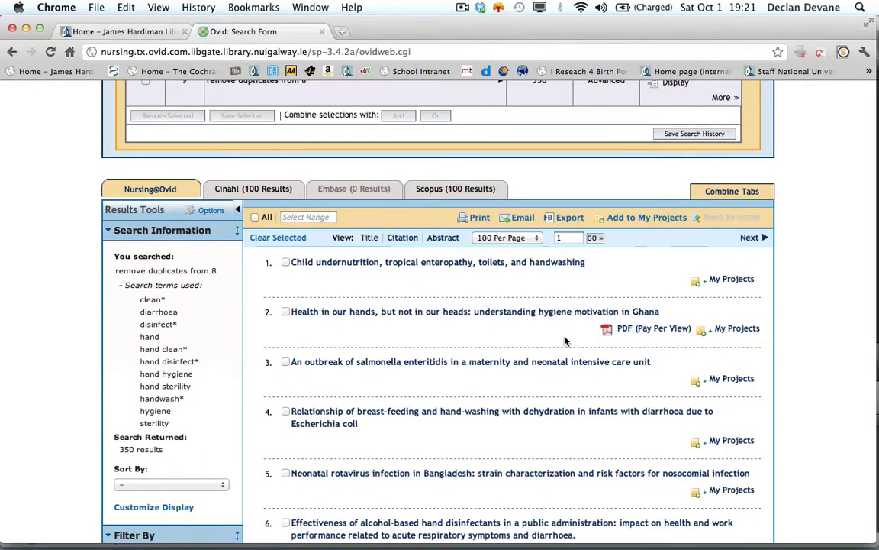
# - Select record 7 on handwashing with water or soap and record 14, "Water, sanitation and hygiene for the prevention of diarrhoea."
pyautogui.scroll(-5, 565, 341)
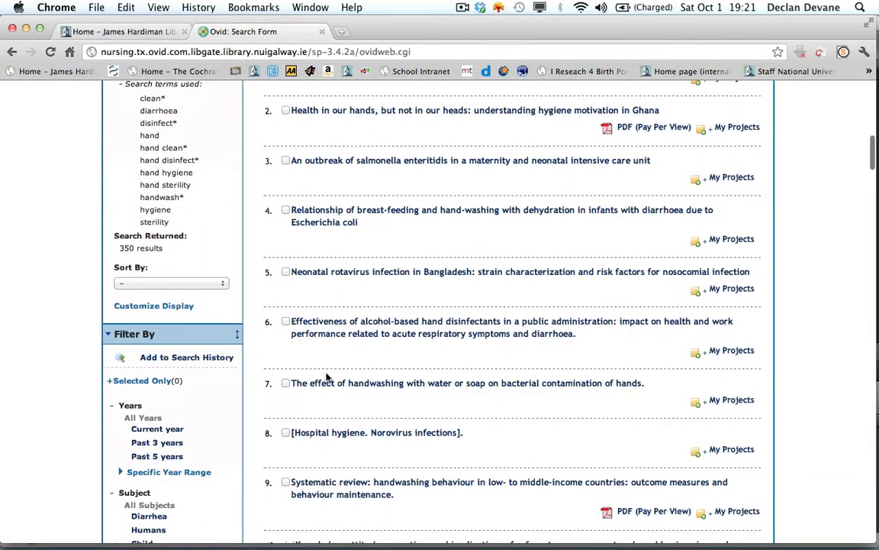
pyautogui.click(286, 383)
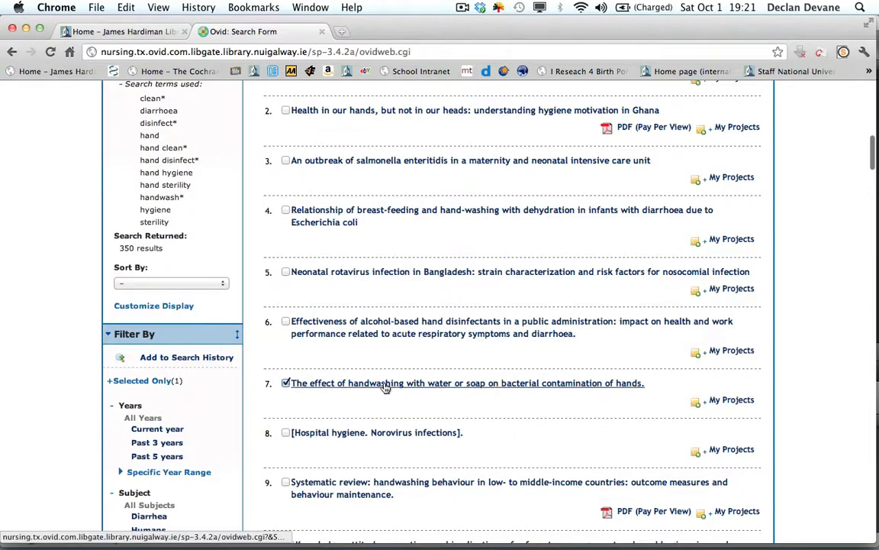
pyautogui.scroll(1, 386, 387)
pyautogui.scroll(-3, 386, 387)
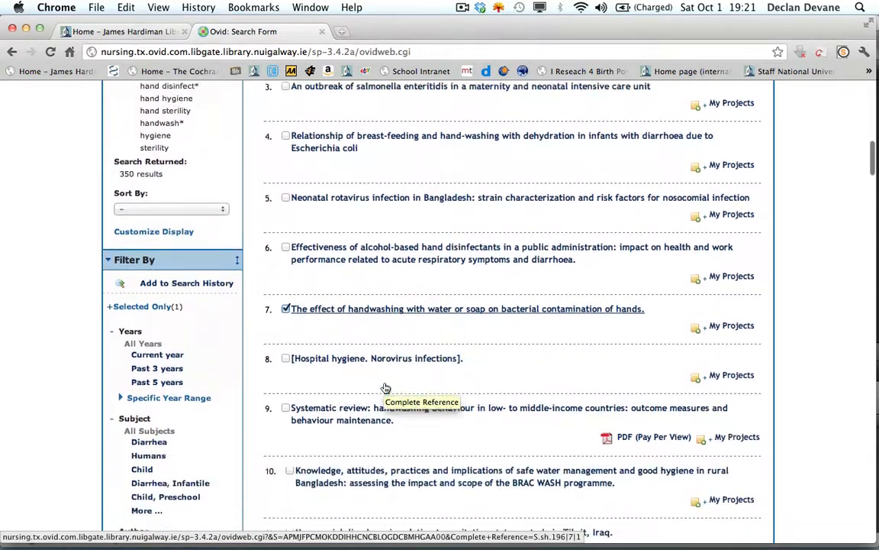
pyautogui.scroll(-4, 385, 388)
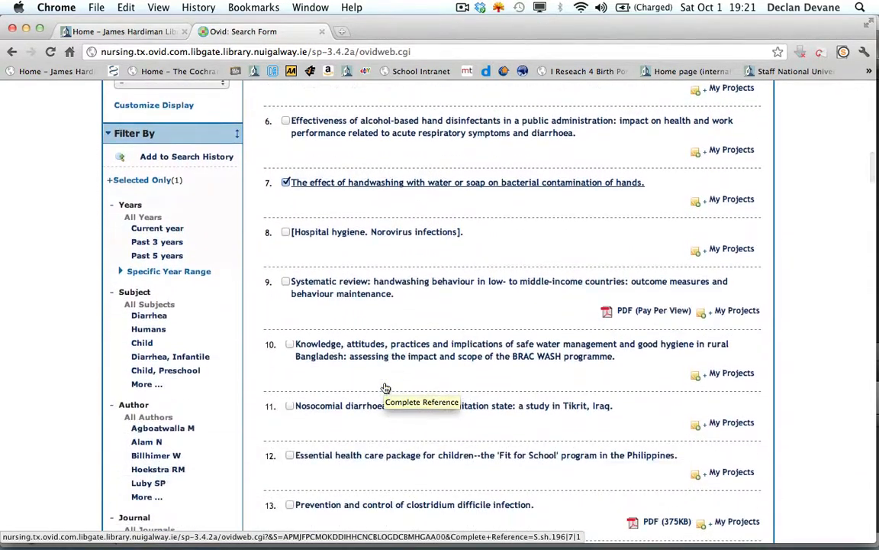
pyautogui.scroll(-3, 385, 388)
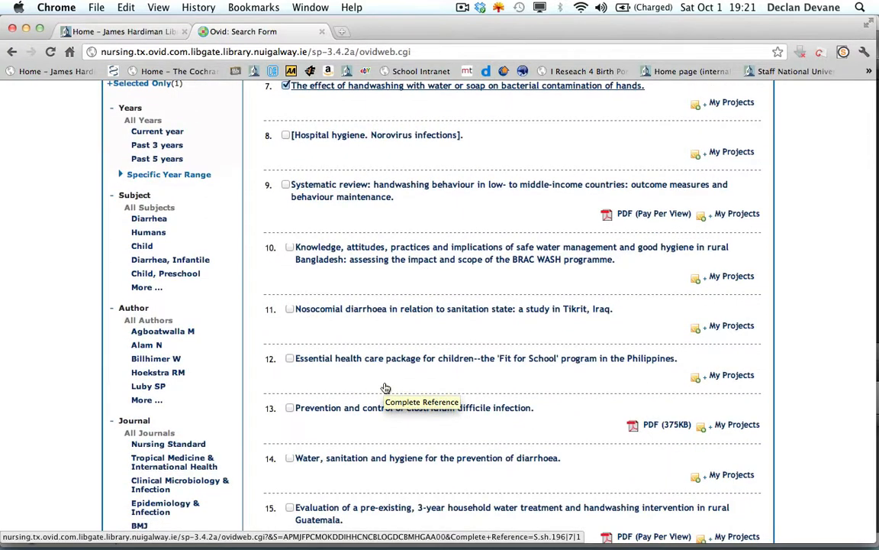
pyautogui.scroll(-3, 385, 388)
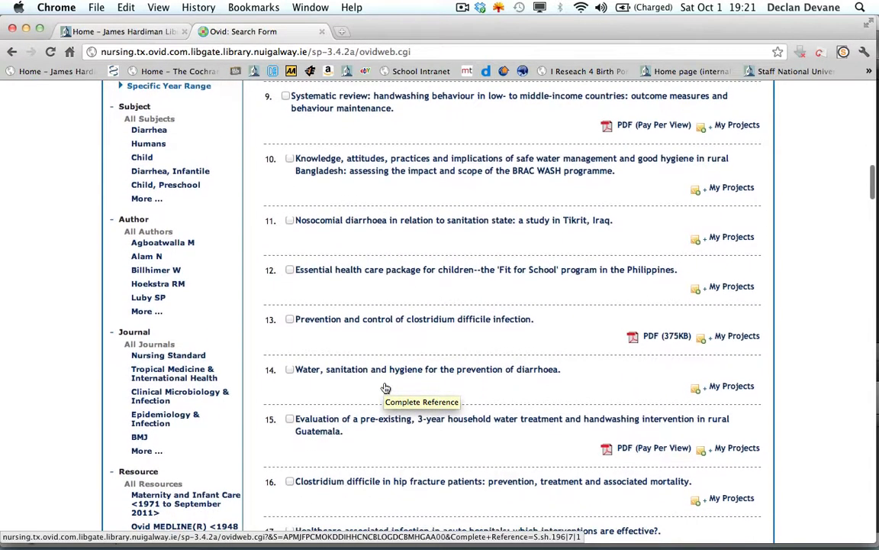
pyautogui.scroll(-1, 385, 388)
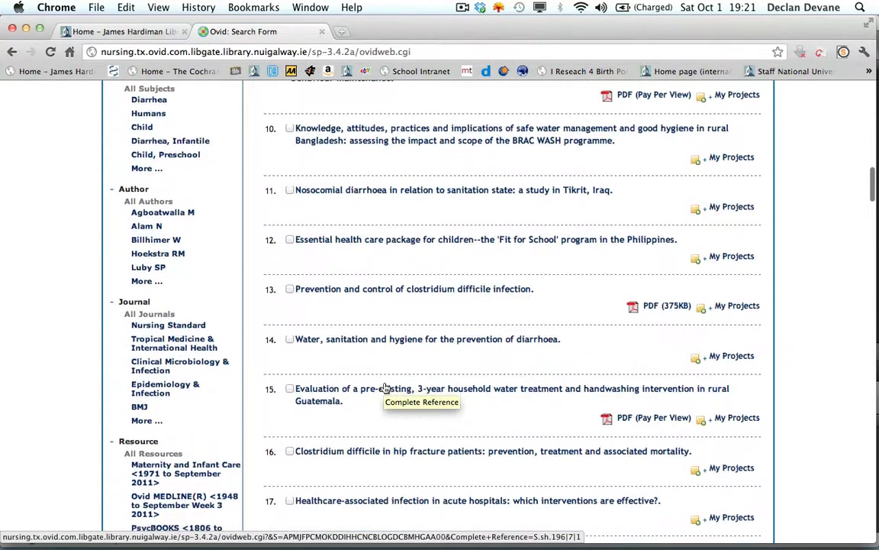
pyautogui.click(290, 341)
# - Add record 17 on healthcare-associated infection and record 20, "Hand washing for preventing diarrhoea," to the selection, then return to the start of the results
pyautogui.scroll(-3, 375, 408)
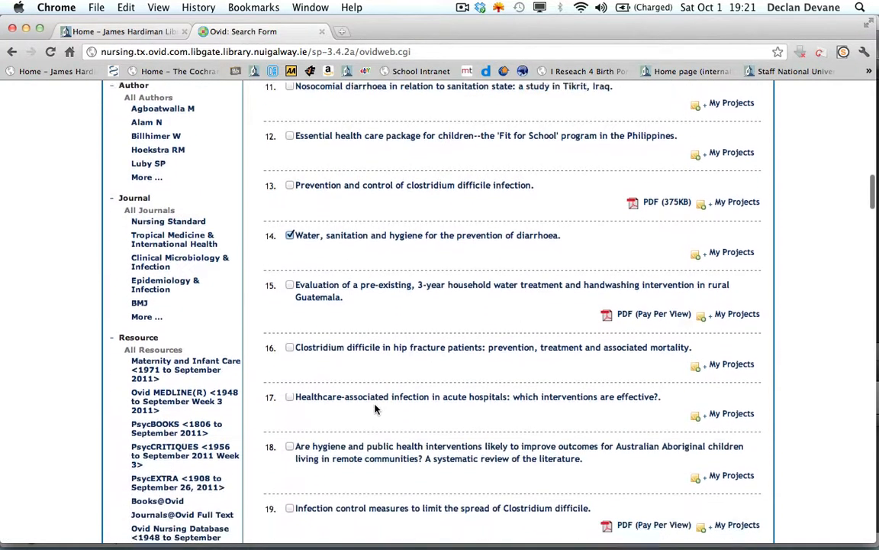
pyautogui.click(289, 394)
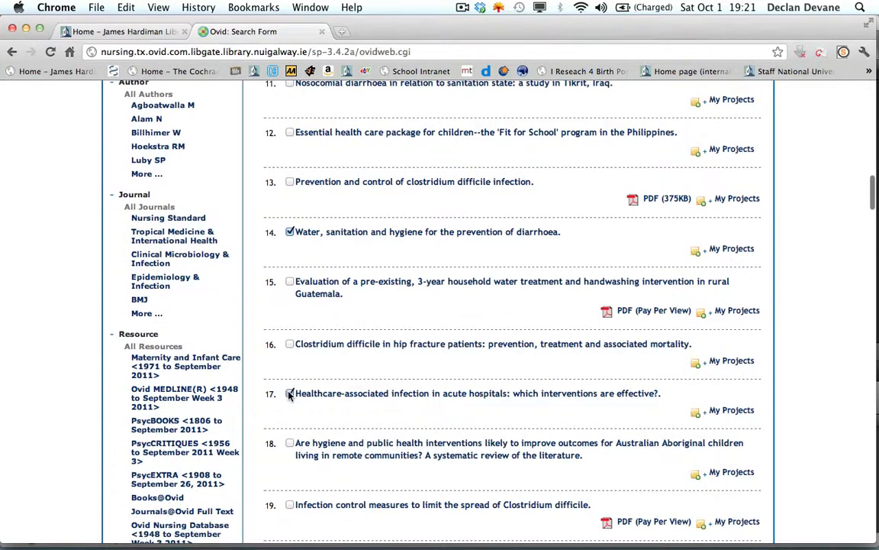
pyautogui.scroll(-4, 331, 407)
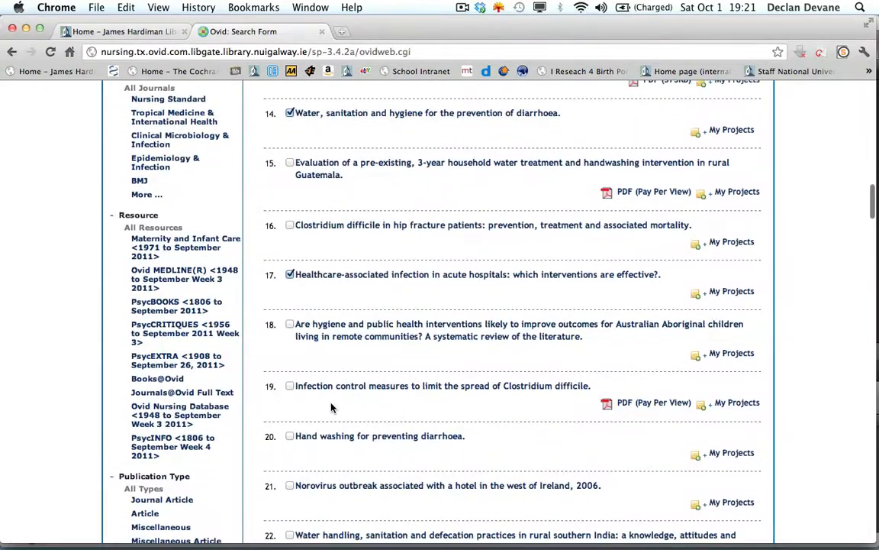
pyautogui.click(290, 436)
pyautogui.scroll(15, 435, 370)
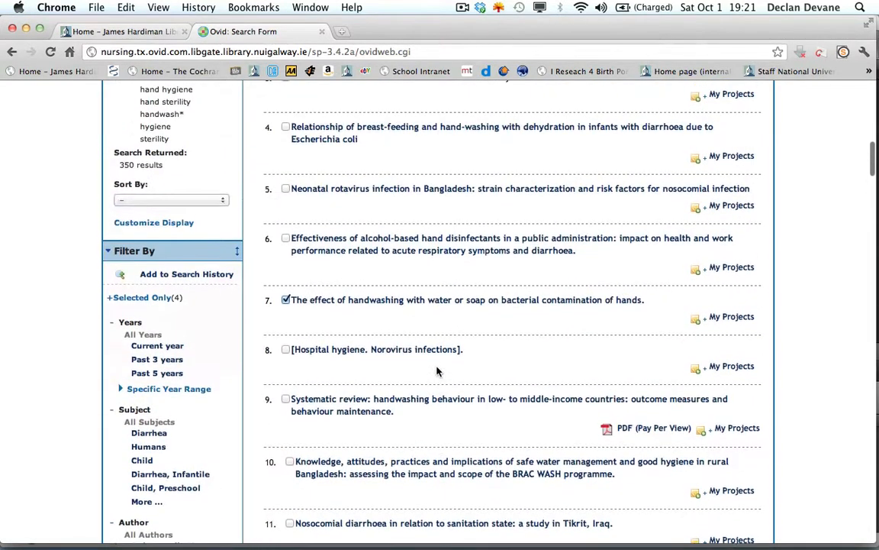
pyautogui.scroll(-6, 436, 370)
pyautogui.scroll(12, 437, 370)
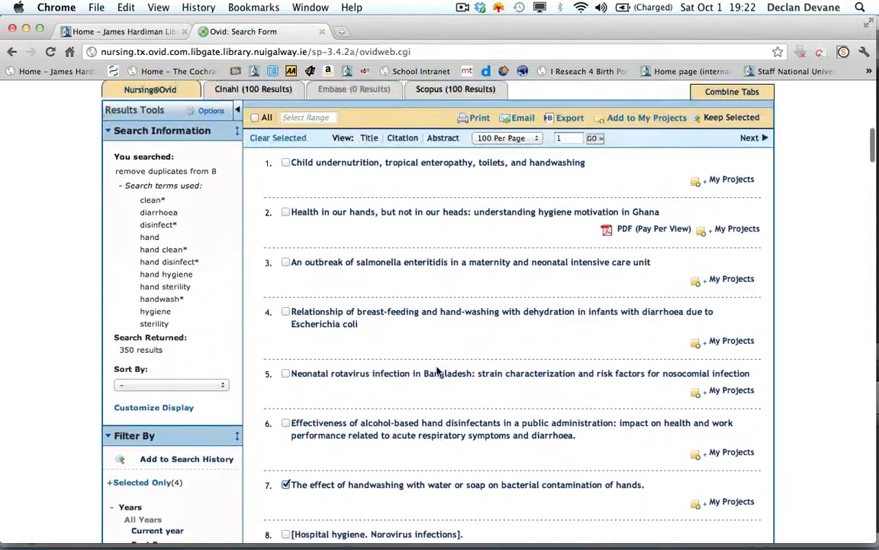
pyautogui.scroll(3, 436, 370)
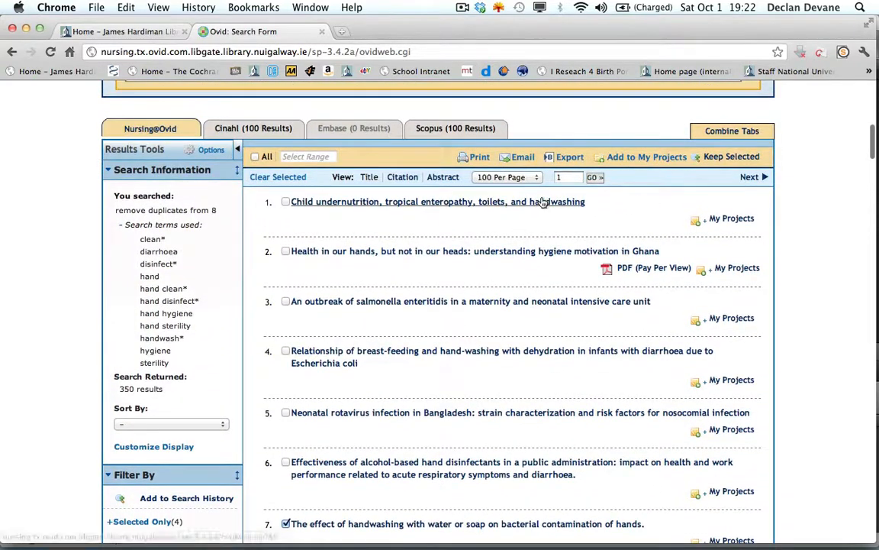
# - Export the selected records to Microsoft Word with the Citation + Abstract fields and the search history included
pyautogui.click(568, 157)
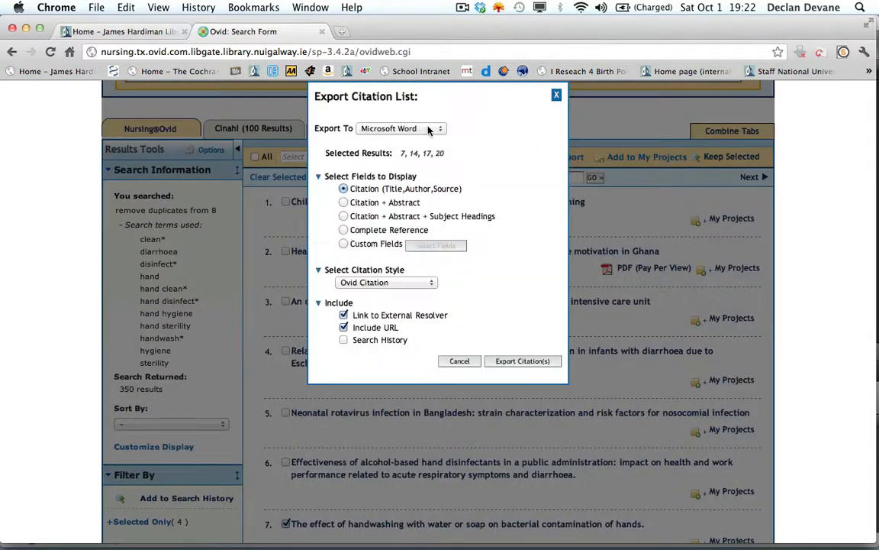
pyautogui.click(412, 130)
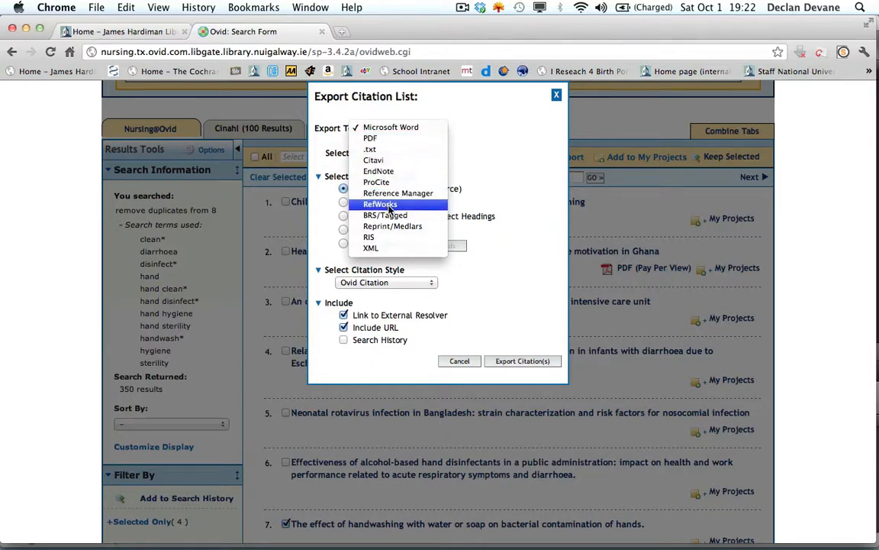
pyautogui.click(483, 137)
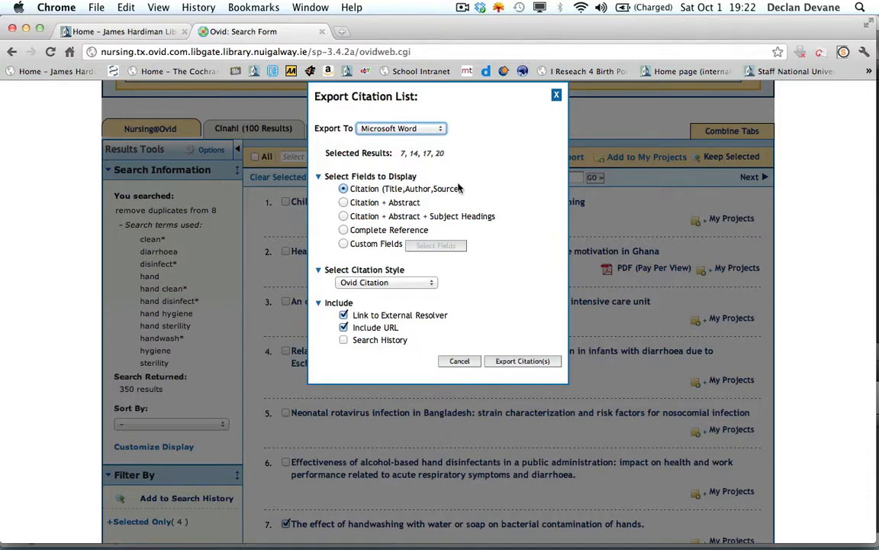
pyautogui.click(344, 202)
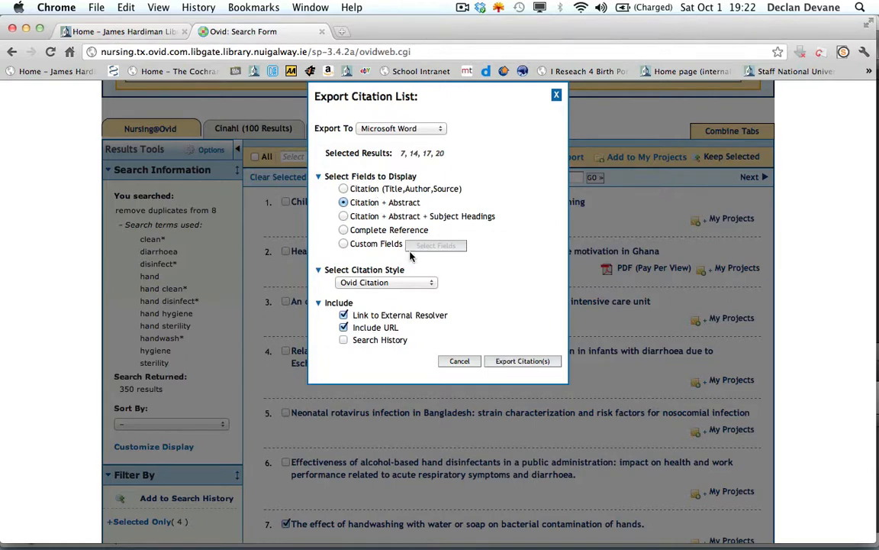
pyautogui.click(344, 343)
pyautogui.click(522, 361)
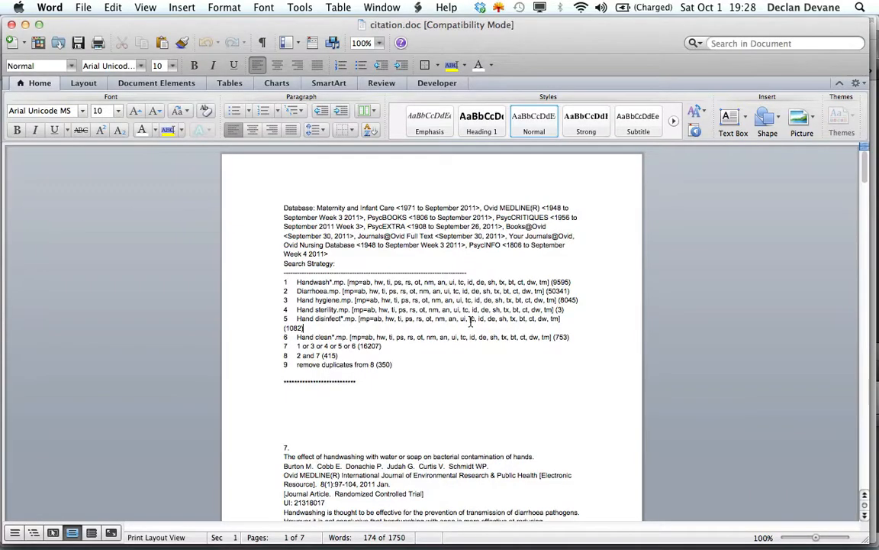
# - In the exported Word document, look over the numbered search strategy lines and the exported records below them
pyautogui.moveTo(249, 281); pyautogui.dragTo(252, 368)
pyautogui.click(356, 422)
pyautogui.scroll(-5, 355, 422)
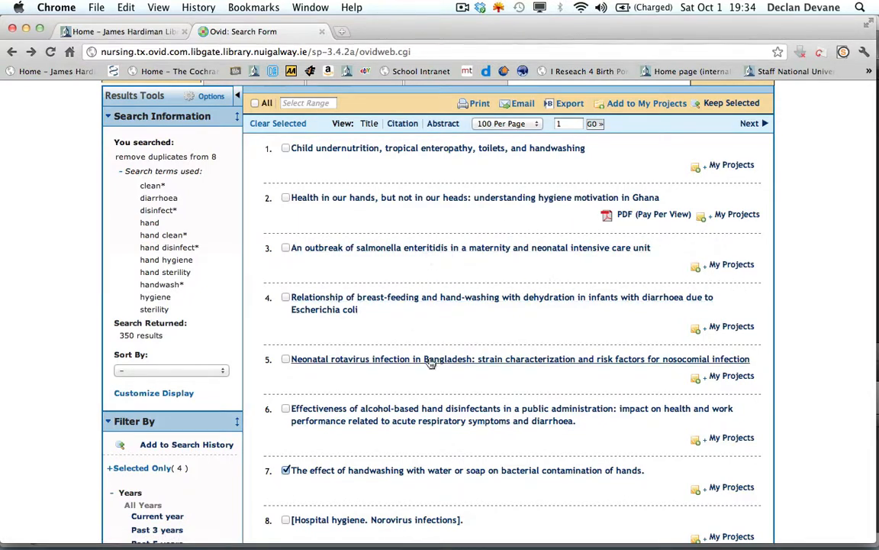
# - Try adding record 3 to My Projects, view the form for creating a new Personal Account, and return to the search results
pyautogui.click(716, 272)
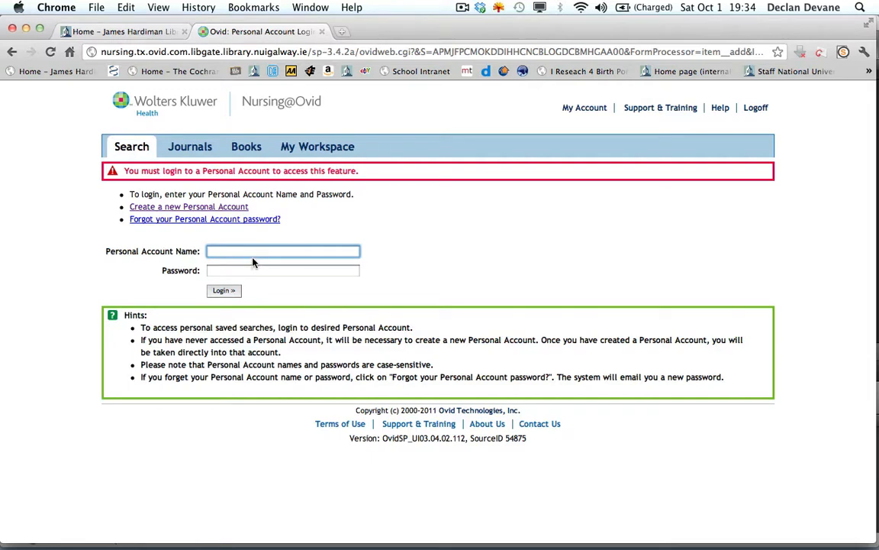
pyautogui.click(195, 207)
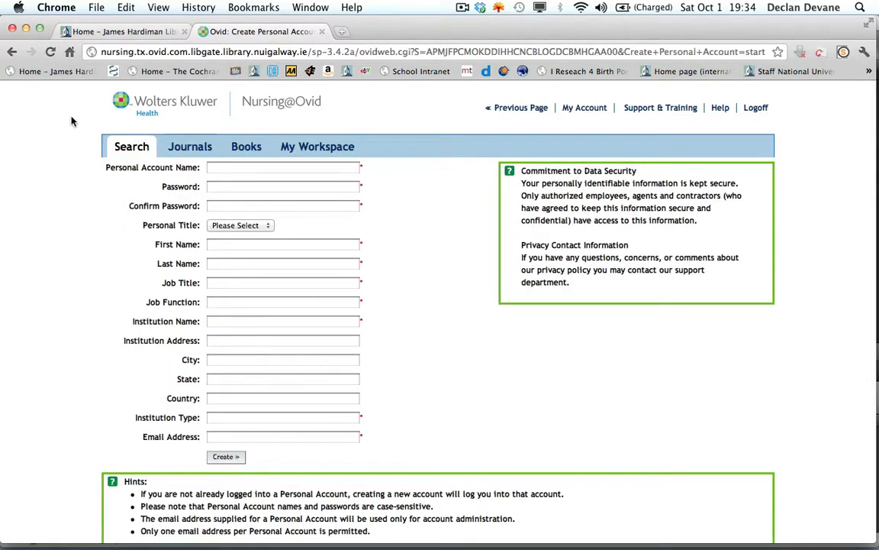
pyautogui.click(13, 53)
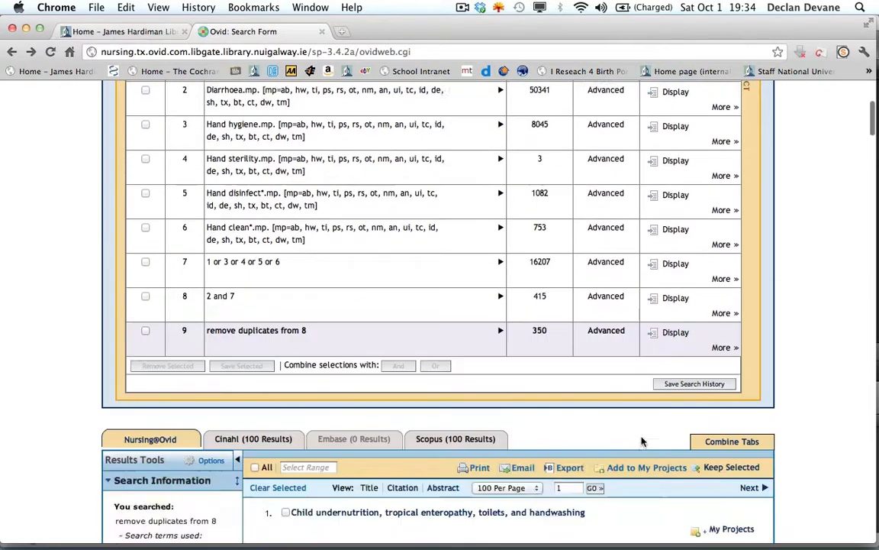
pyautogui.scroll(-5, 641, 441)
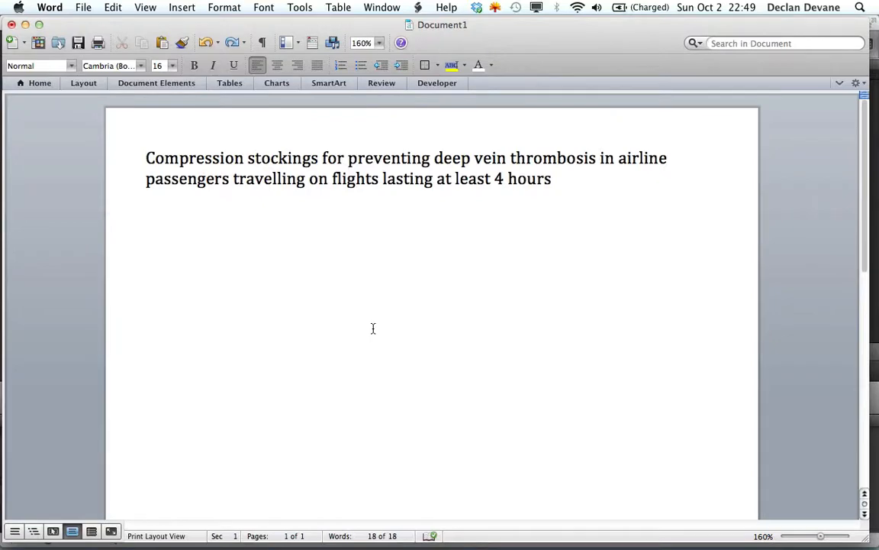
# - In the Word document on compression stockings for airline passengers, paste the copied search strategy, lines #1 to #16, below the title
pyautogui.write('#1 aviation OR aviator OR aviators OR airline OR airlines OR aeroplane OR aeroplanes #2 aircraft OR plane OR planes OR flying OR flight OR flights #3 travel OR travelling OR traveller OR travellers OR travelled #4 passenger OR passengers OR long-haul OR long haul OR long-distance #5 long-distances OR long distance OR long distances OR non-stop OR non stop OR nonstop #6 economy class OR coach class OR economy seat OR economy seats OR economy seating #7 sedentary OR sitting OR seated OR inactive OR inactivity OR immobile OR immobility OR immobilised OR immobilized #8 #1 OR #2 OR #3 OR #4 OR #5 OR #6 OR #7 #9 stocking OR stockings OR hosiery OR tights OR sock OR socks #10 thromboprophylactic OR thromboprophylaxis OR thromboprophylactics OR thromboprophylaxes #11 thrombus OR thrombotic OR thrombolic OR thromboembolism OR thrombophlebitis #12 thromboembolic OR thromboemboli OR thrombosis OR thromboses #13 blood flow stasis OR vein stasis OR venous stasis #14 blood clot OR blood clots OR blood clotting OR dvt #15 #10 OR #11 OR #12 OR #13 OR #14 #16 #8 AND (#9 OR #15)')
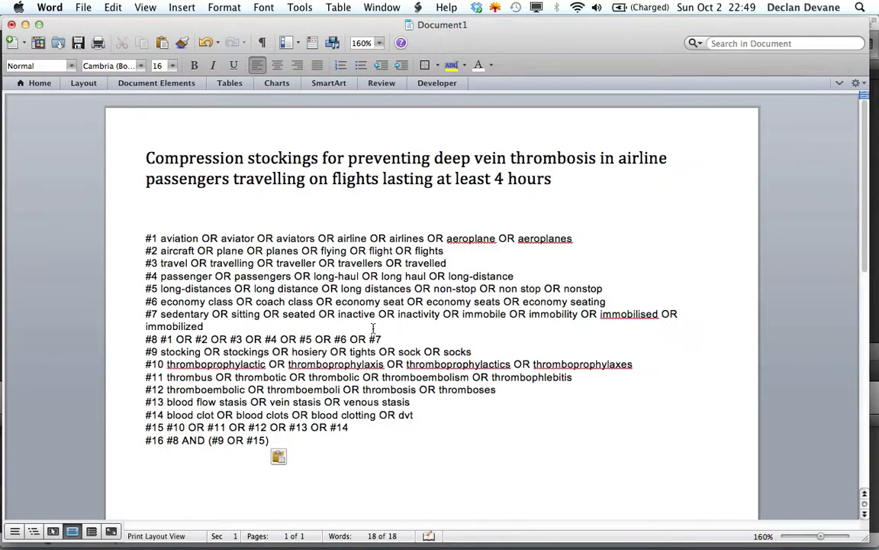